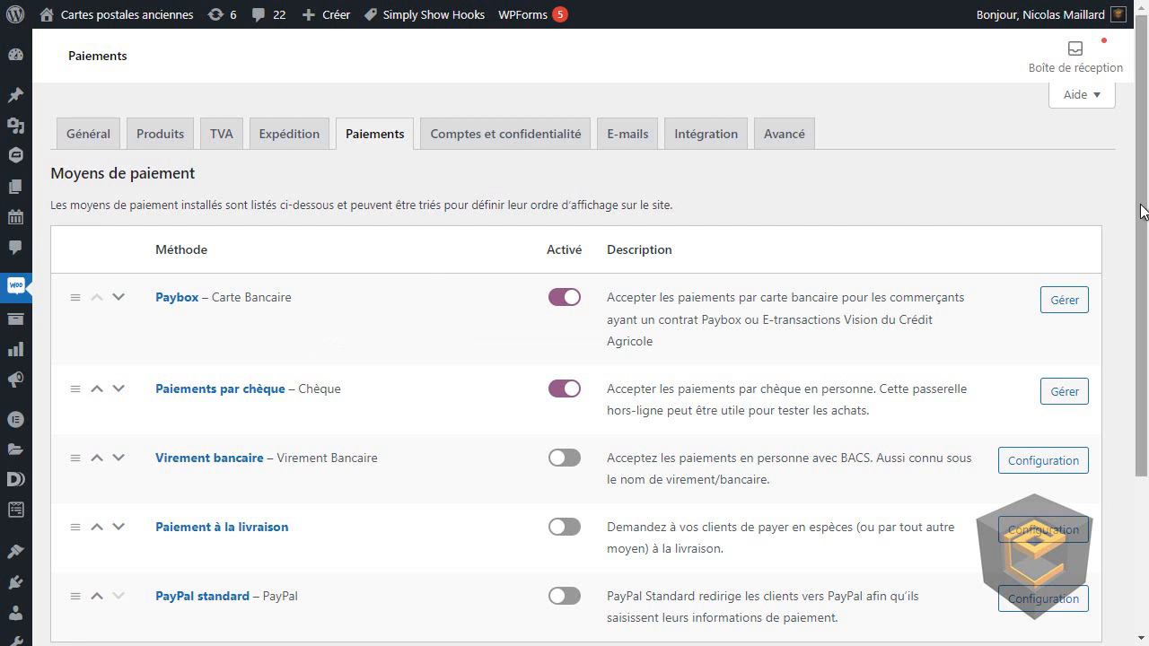
# - Open the Paybox settings from the list of payment methods
pyautogui.scroll(-1, 1146, 284)
pyautogui.scroll(-1, 1146, 285)
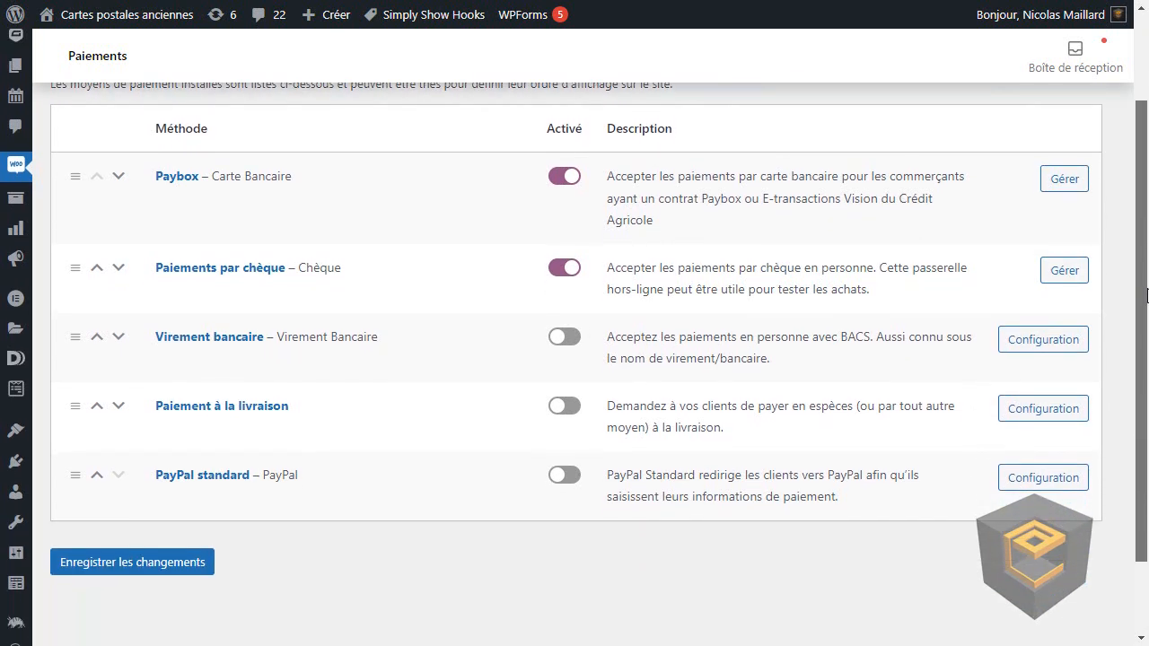
pyautogui.moveTo(1147, 296); pyautogui.dragTo(1147, 204)
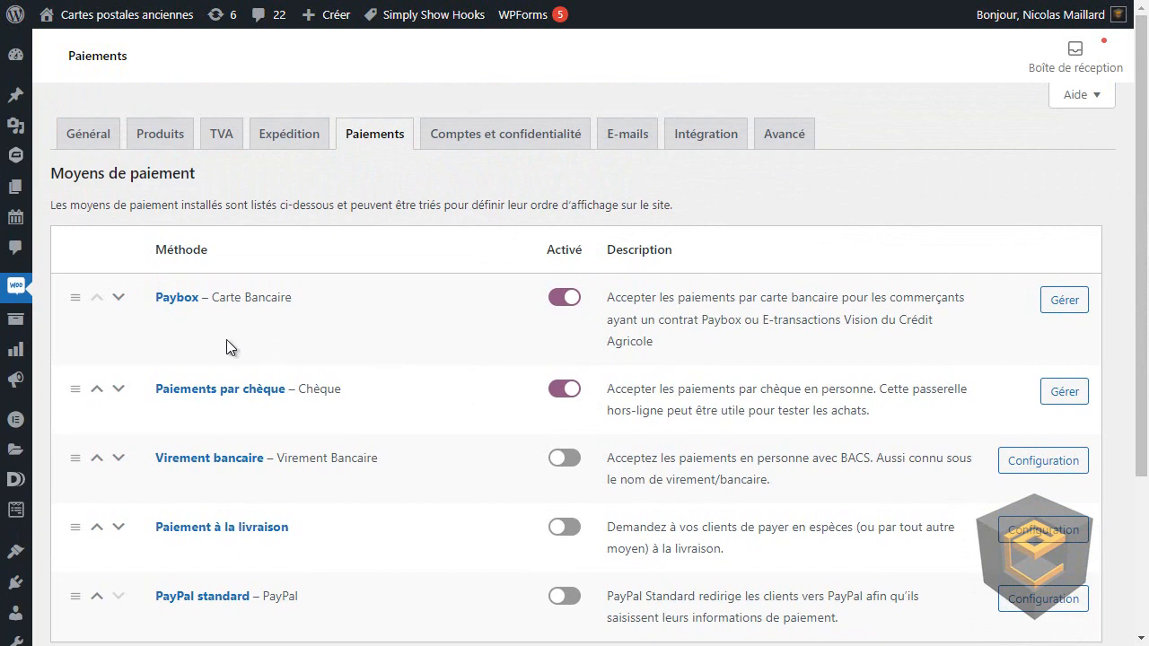
pyautogui.click(177, 298)
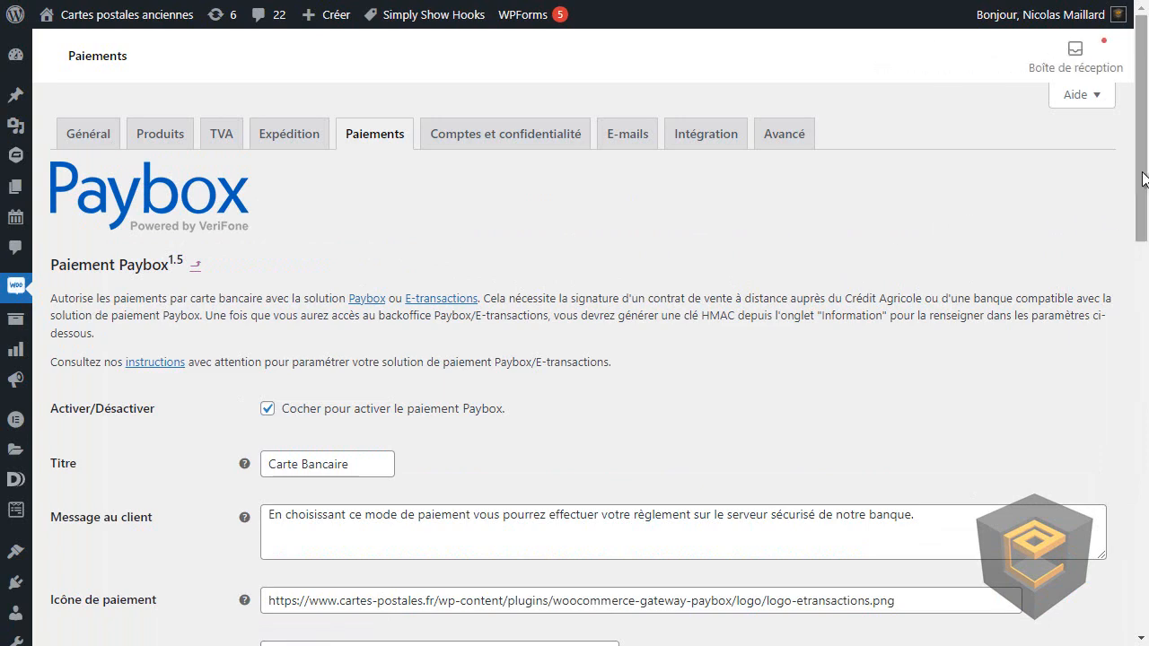
# - Add Paiement en 2 fois, Paiement en 3 fois and Paiement en 4 fois to the Paybox instalment options and save the changes
pyautogui.moveTo(1145, 182); pyautogui.dragTo(1145, 358)
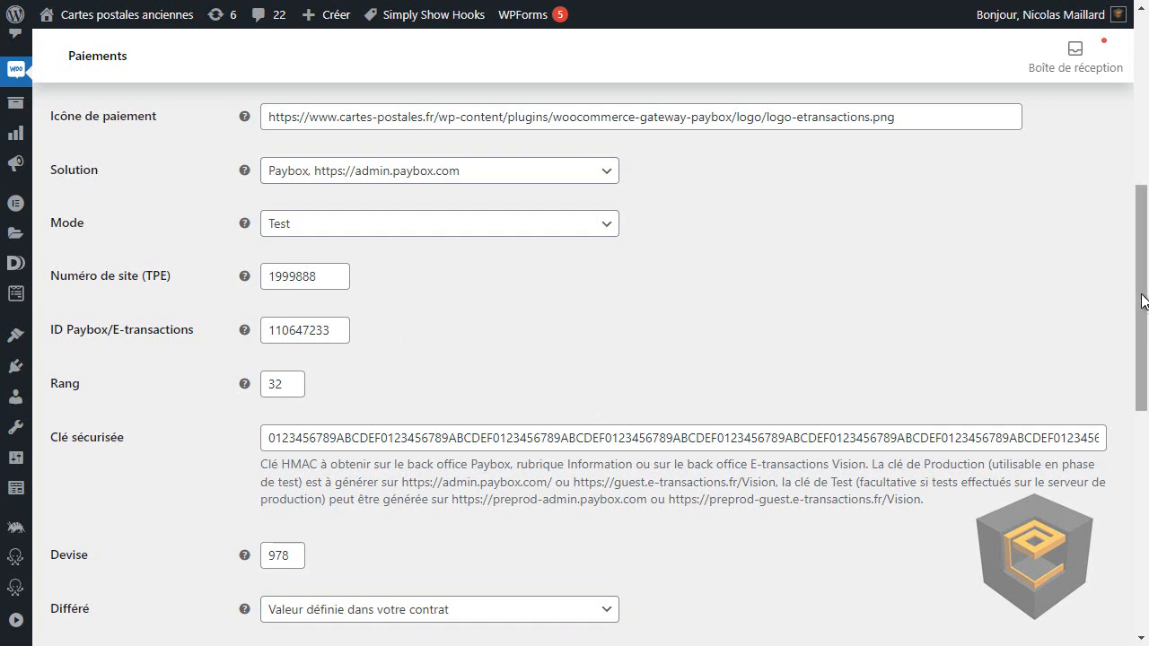
pyautogui.scroll(-4, 1143, 300)
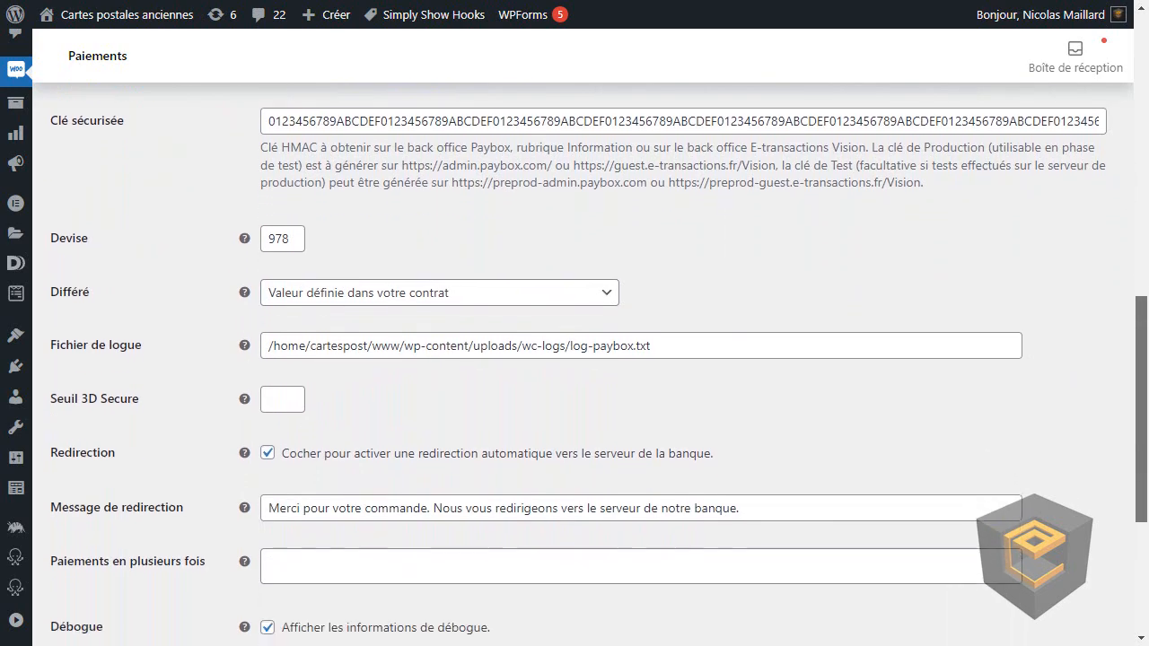
pyautogui.scroll(-2, 1141, 359)
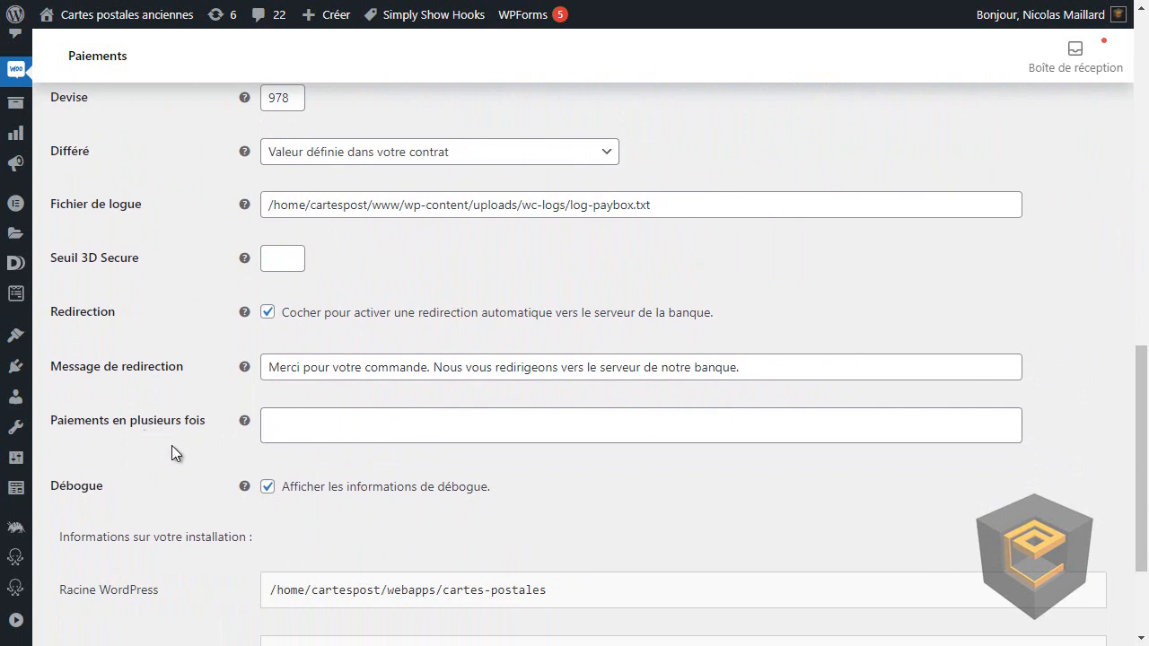
pyautogui.click(294, 426)
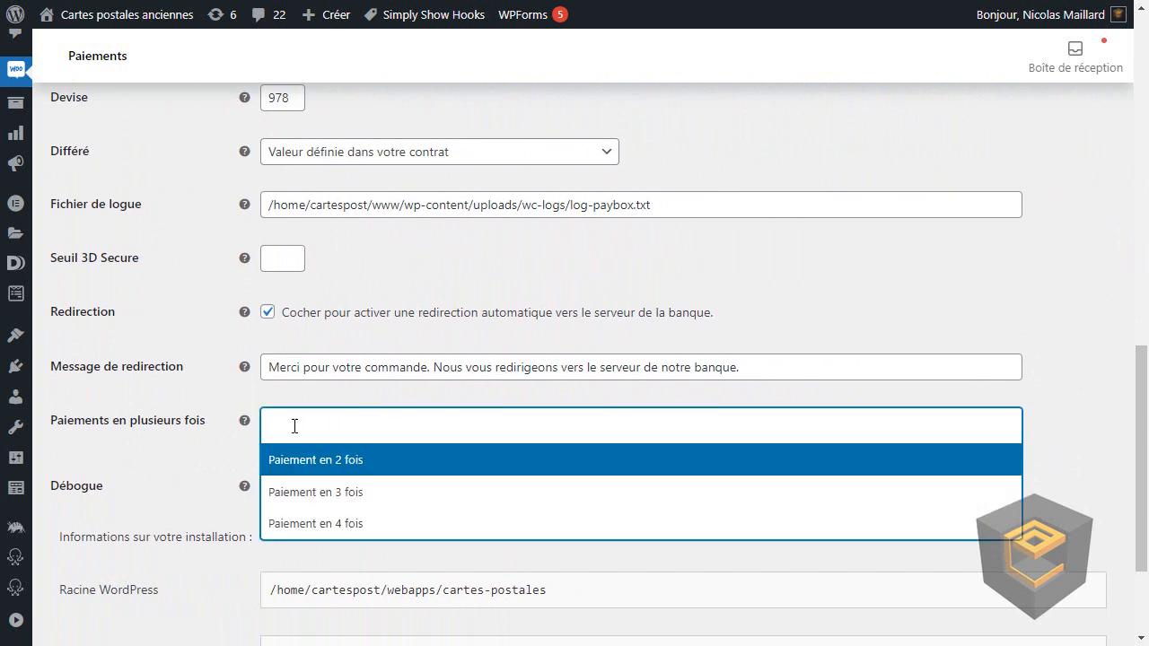
pyautogui.click(411, 492)
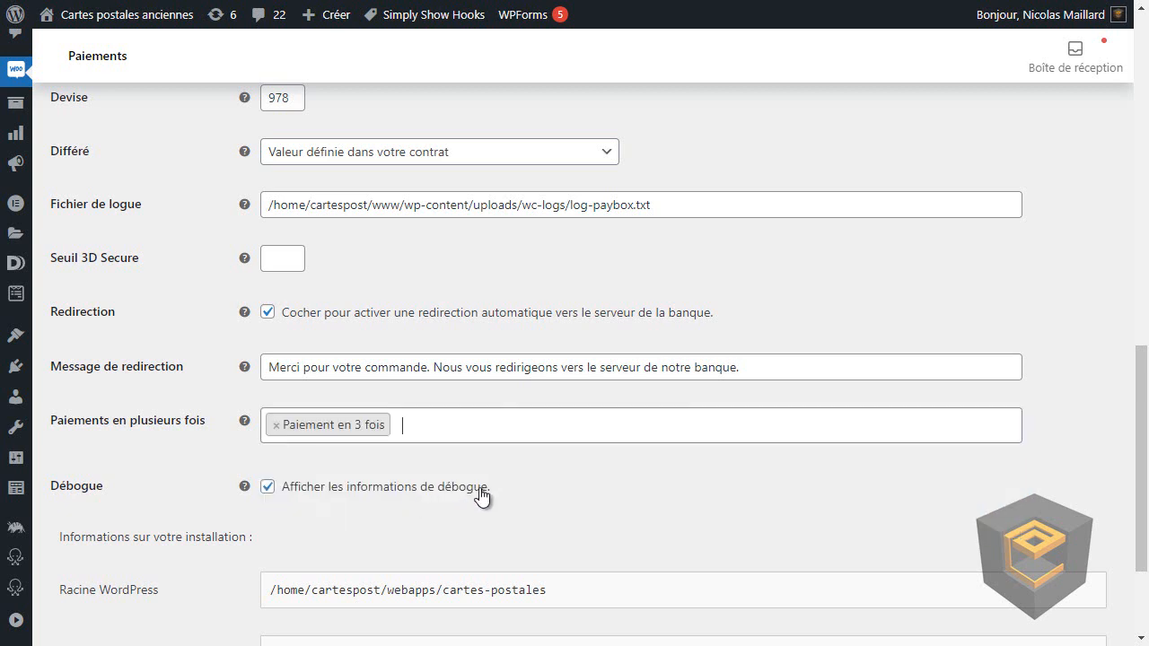
pyautogui.click(423, 428)
pyautogui.click(410, 466)
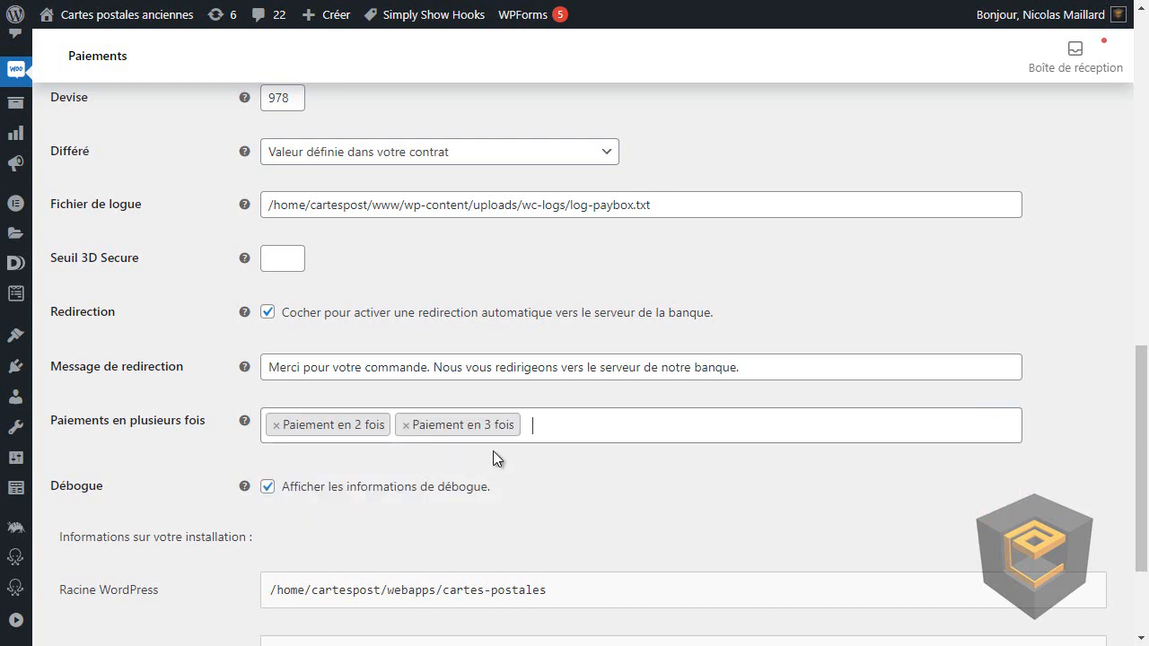
pyautogui.click(551, 426)
pyautogui.click(543, 527)
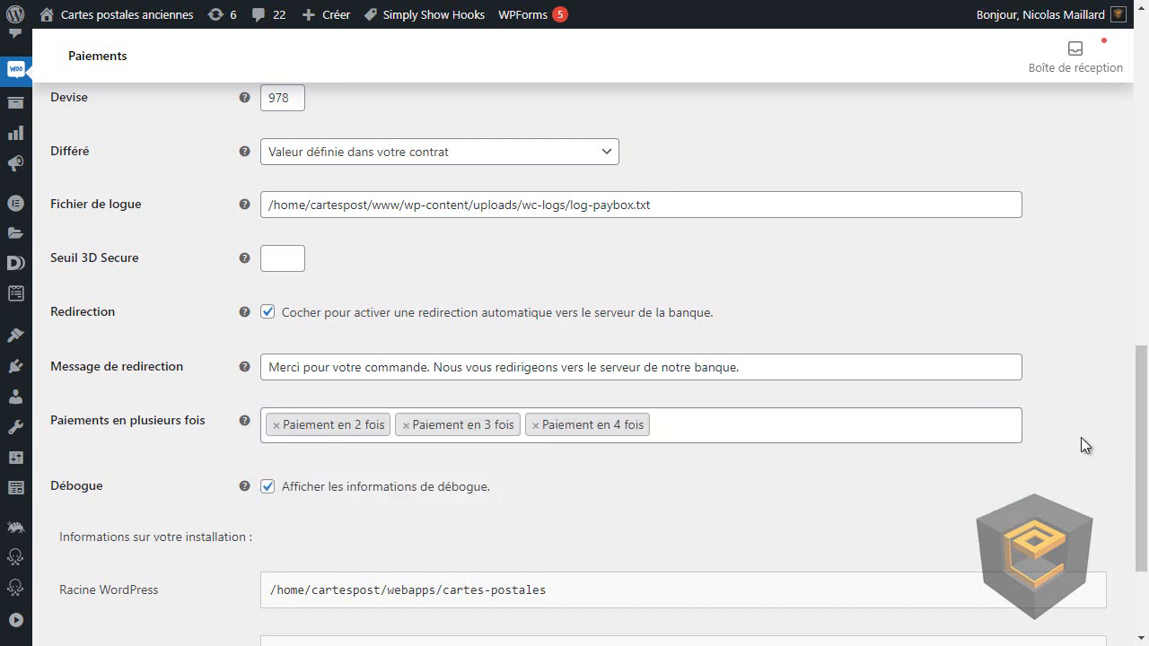
pyautogui.moveTo(1143, 411); pyautogui.dragTo(1143, 468)
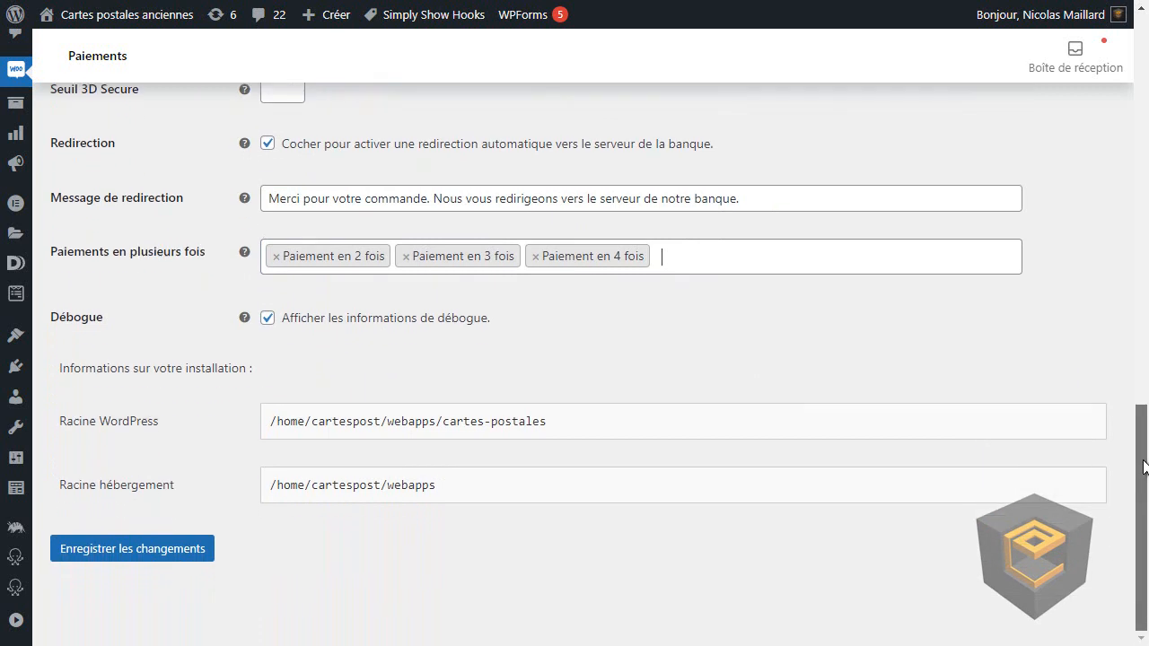
pyautogui.click(132, 548)
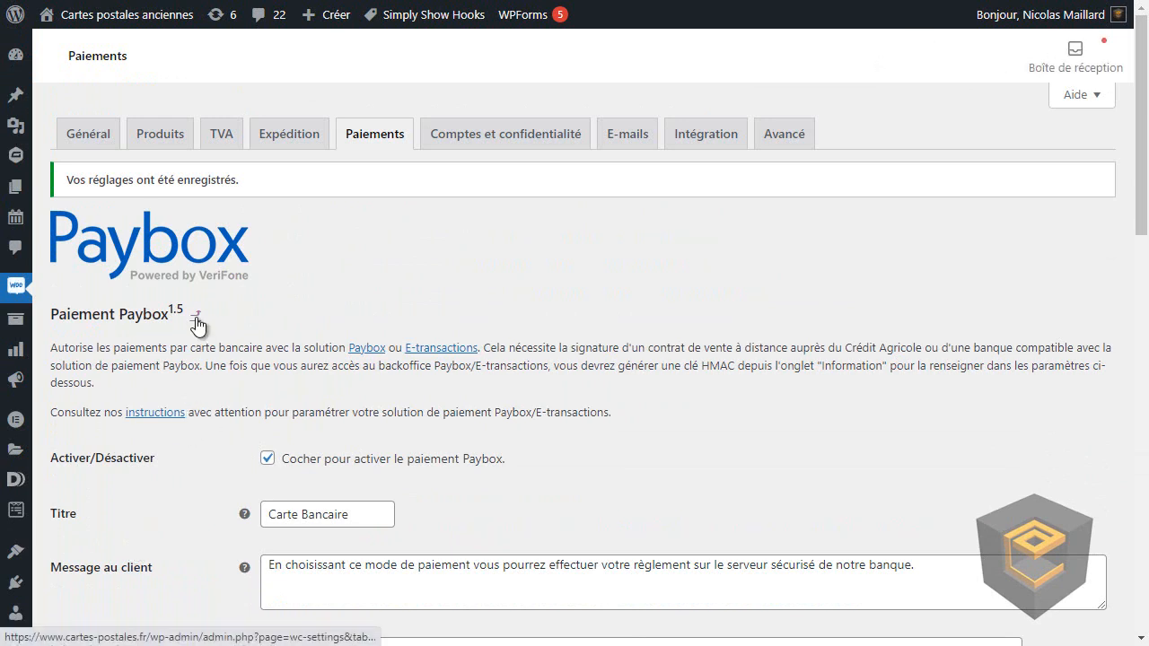
# - Return to the payment methods list and enable the Paybox 2x method
pyautogui.click(196, 316)
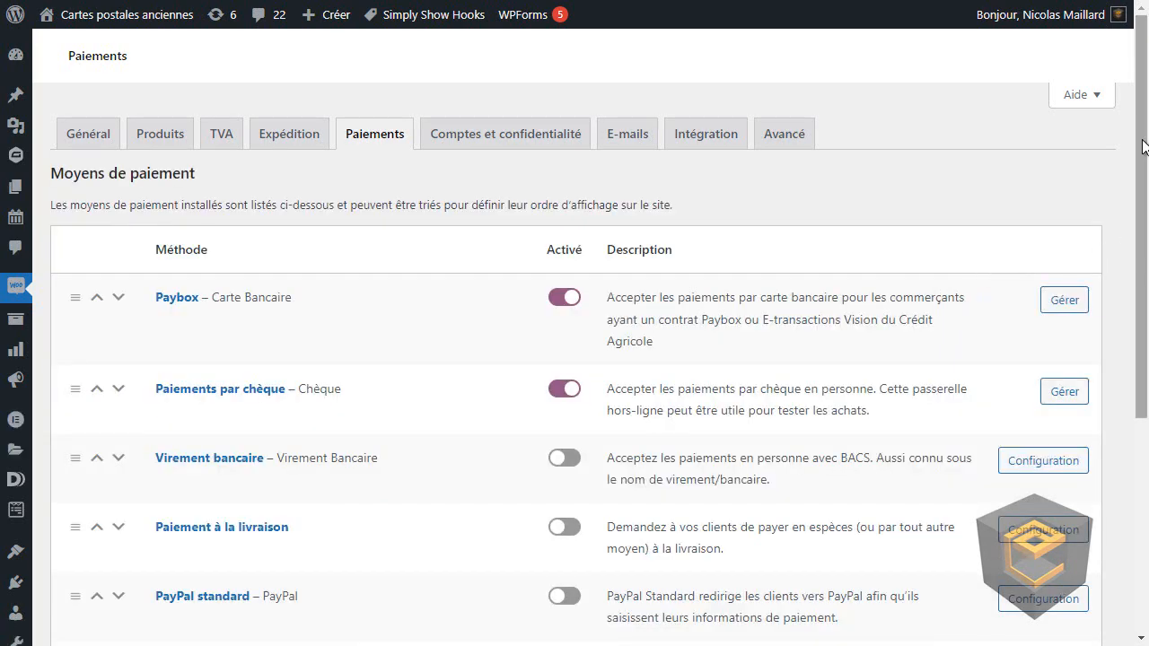
pyautogui.moveTo(1142, 146); pyautogui.dragTo(1113, 331)
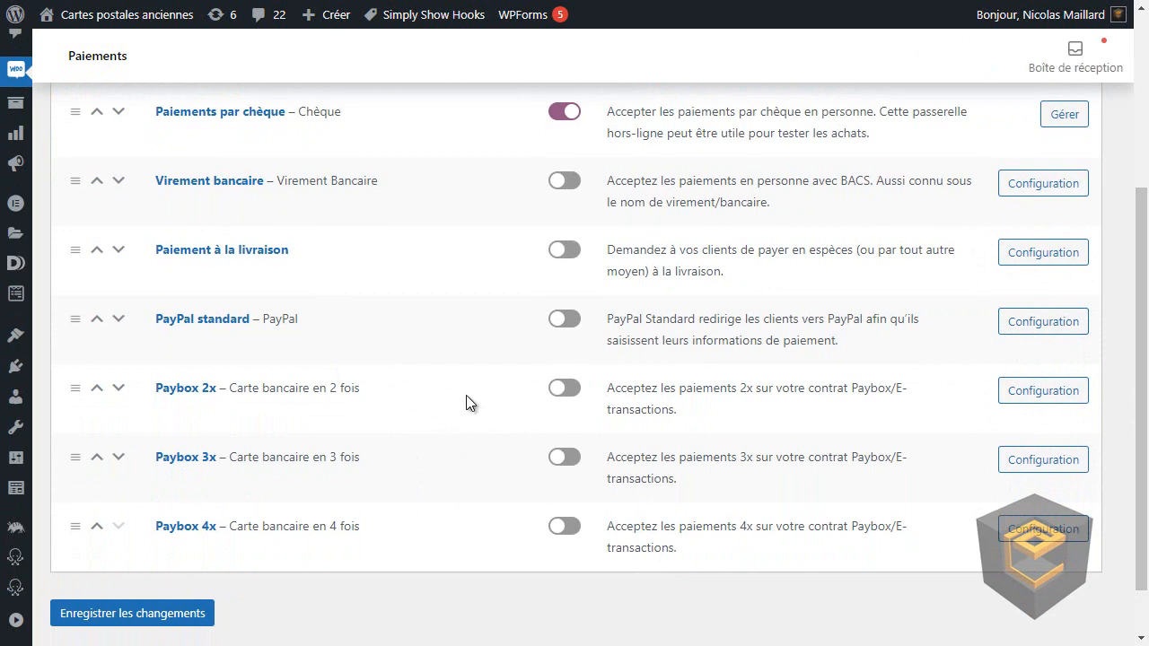
pyautogui.click(559, 391)
# - Activate the Paybox 3x payment with a minimum amount of 100 and a maximum amount of 500, and save its settings
pyautogui.click(191, 465)
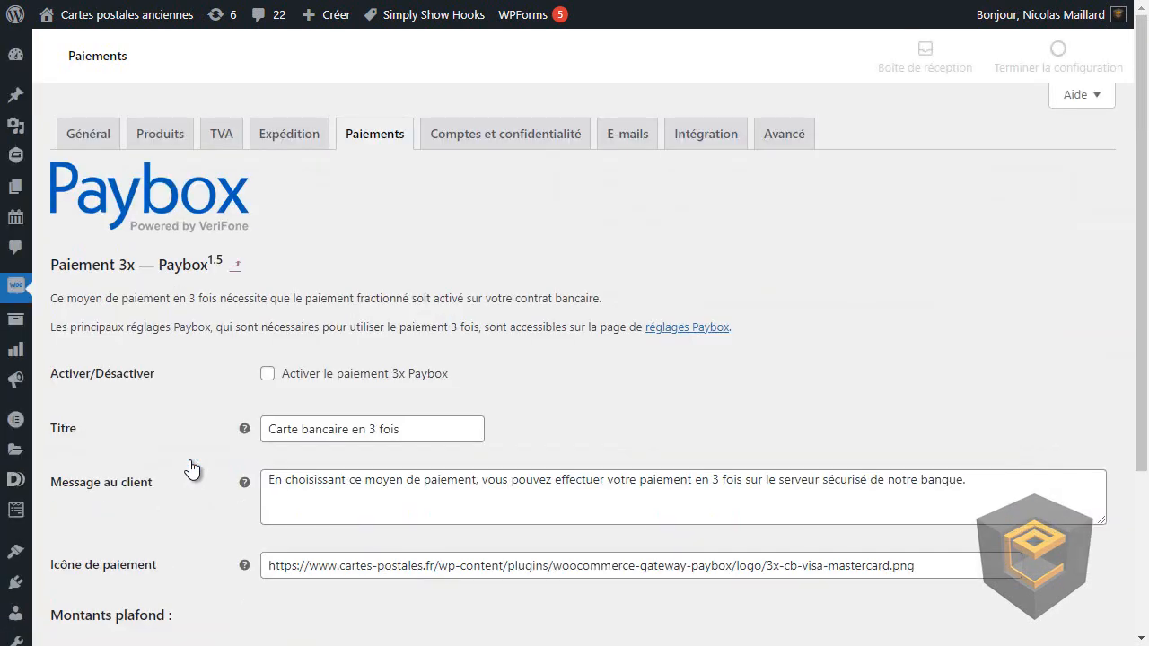
pyautogui.click(267, 375)
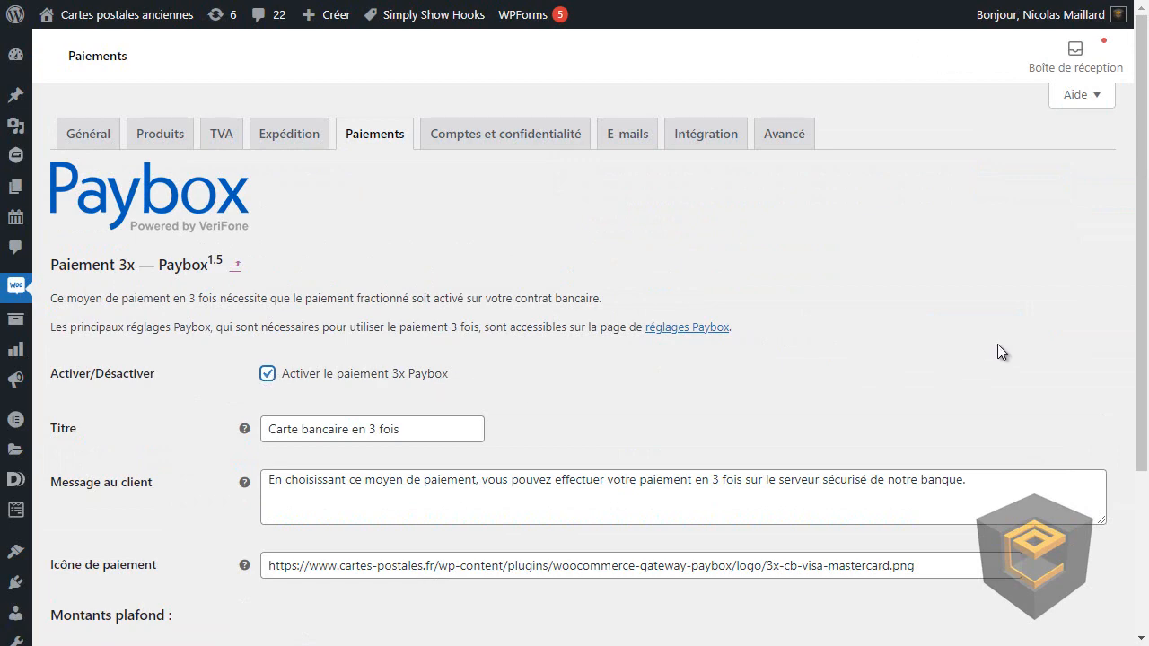
pyautogui.moveTo(1140, 278); pyautogui.dragTo(1145, 378)
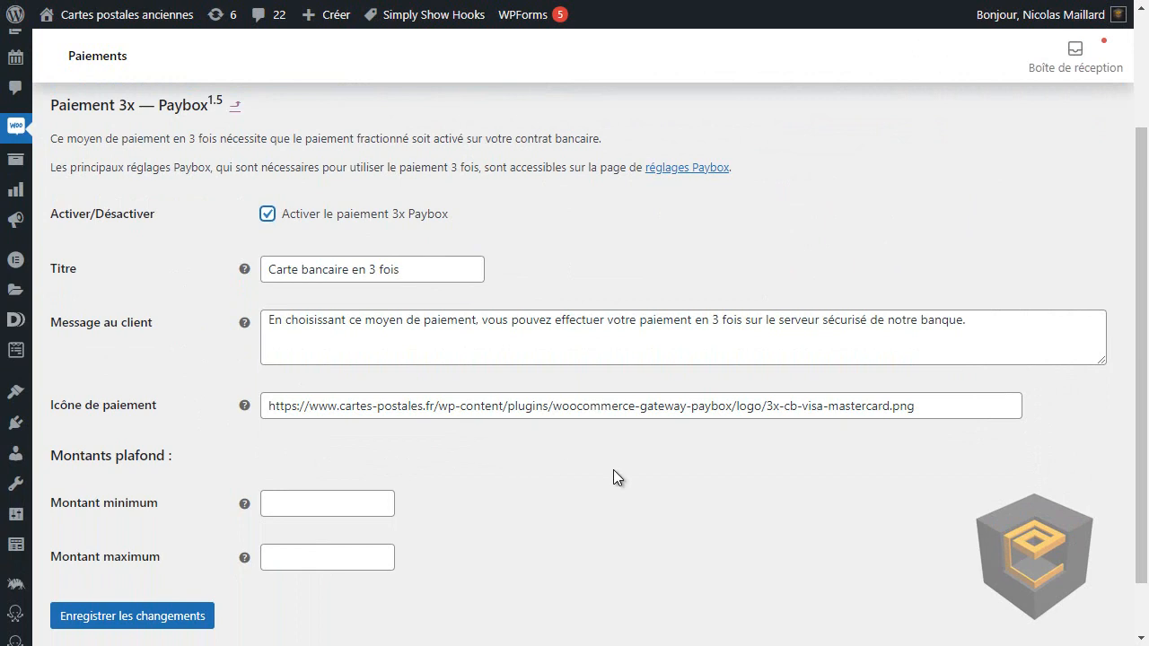
pyautogui.moveTo(1136, 439); pyautogui.dragTo(1134, 462)
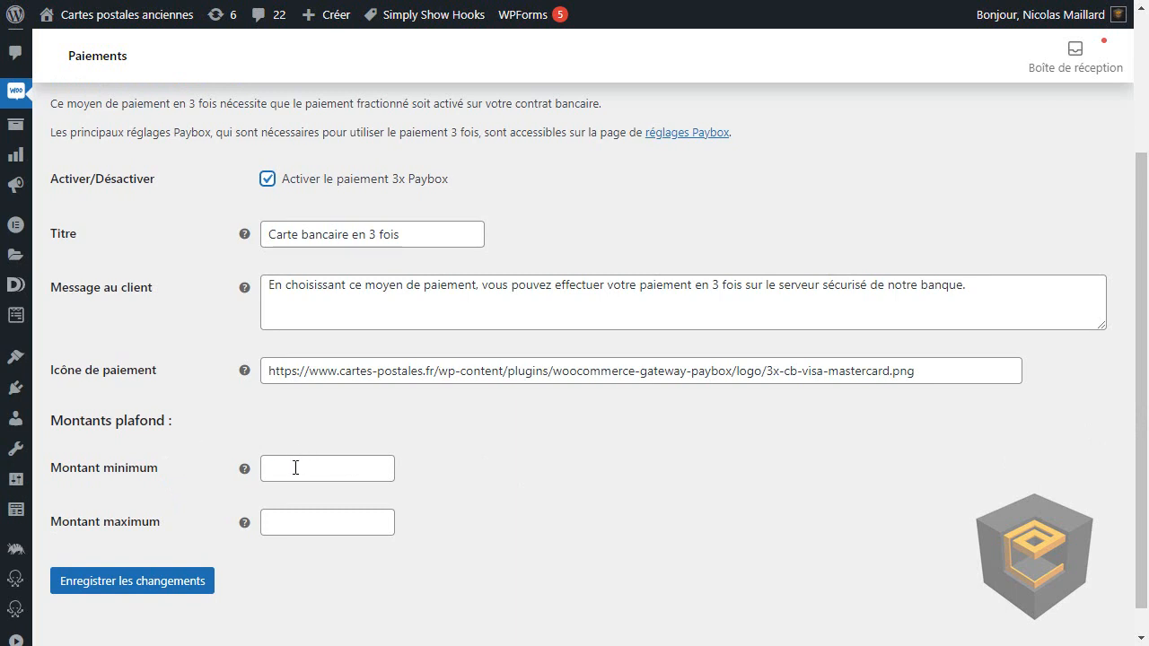
pyautogui.click(295, 468)
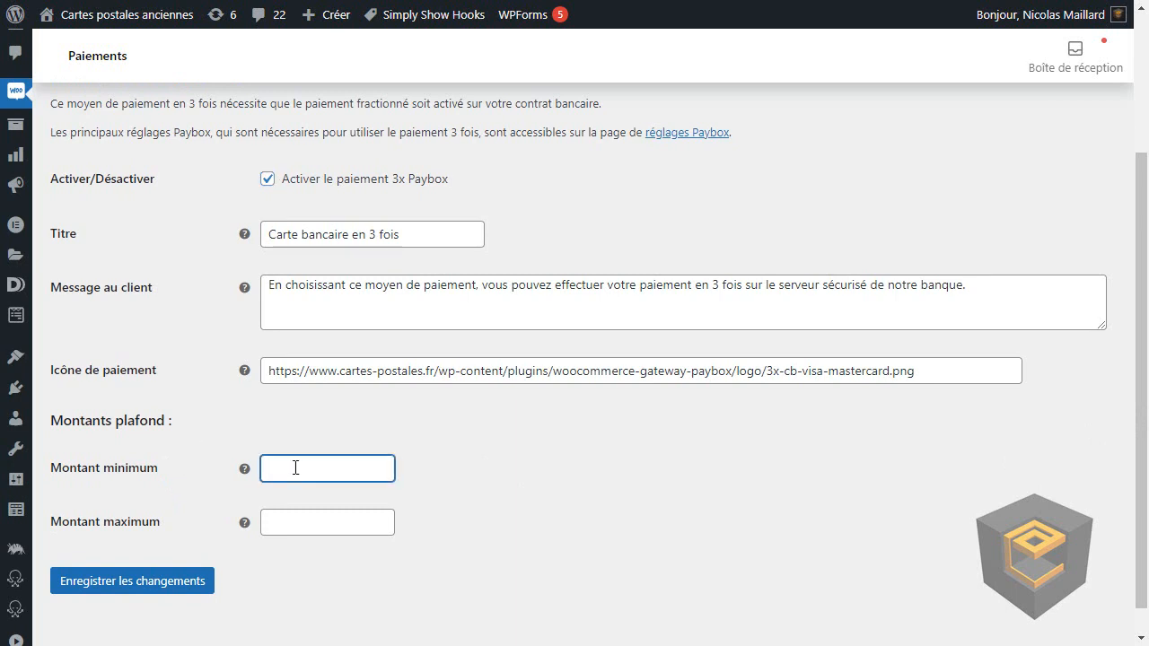
pyautogui.write('100')
pyautogui.click(283, 524)
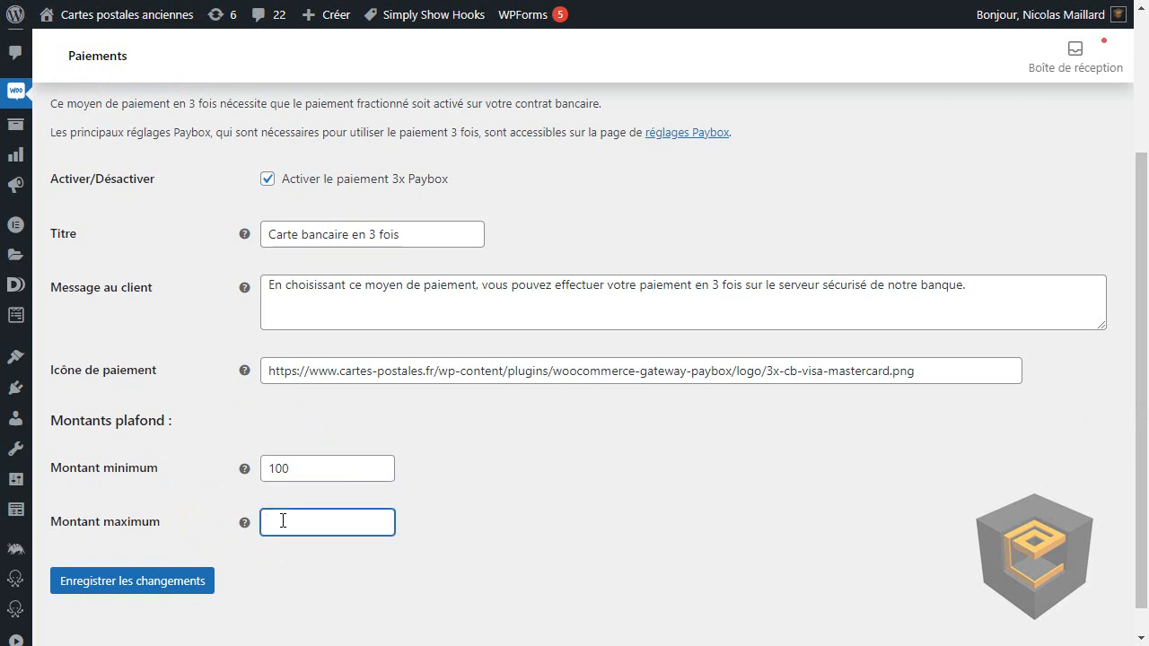
pyautogui.write('500')
pyautogui.click(125, 590)
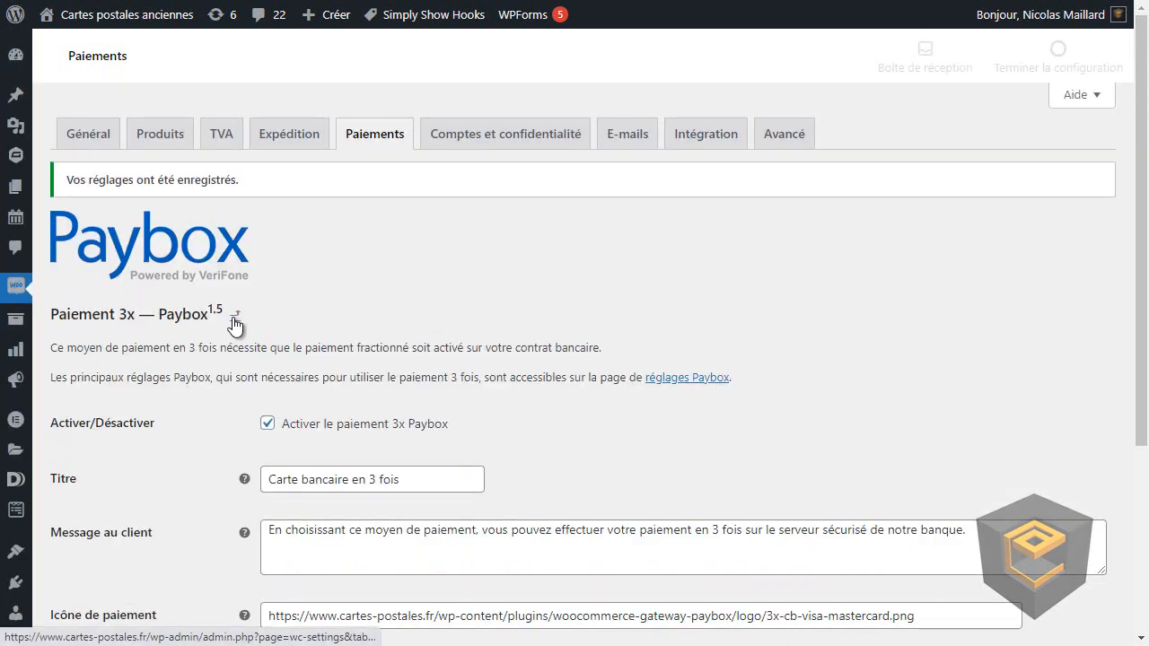
# - Return to the payment methods list, then activate the Paybox 4x payment and save its settings
pyautogui.click(233, 317)
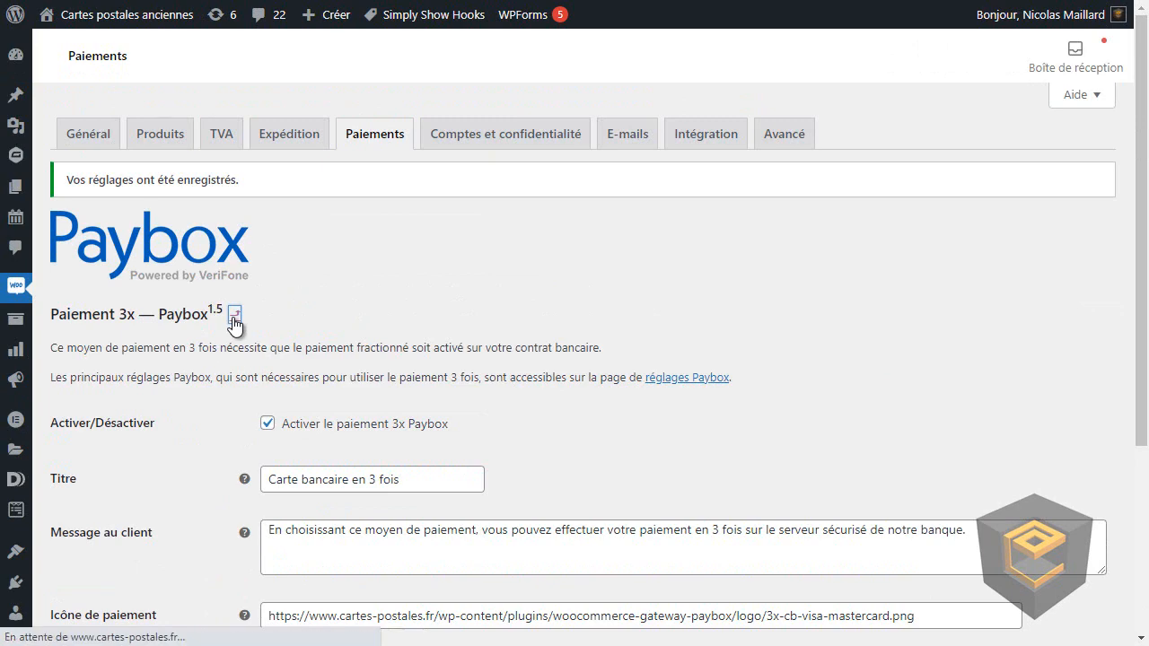
pyautogui.scroll(-4, 506, 408)
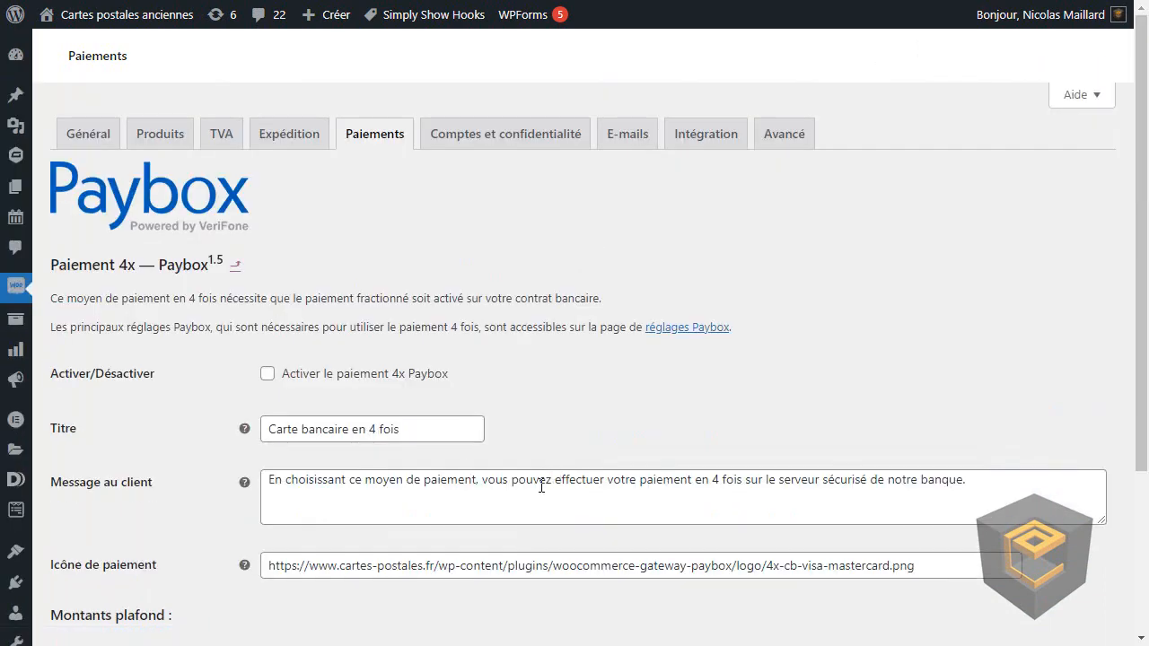
pyautogui.click(267, 374)
pyautogui.scroll(-3, 193, 507)
pyautogui.click(173, 554)
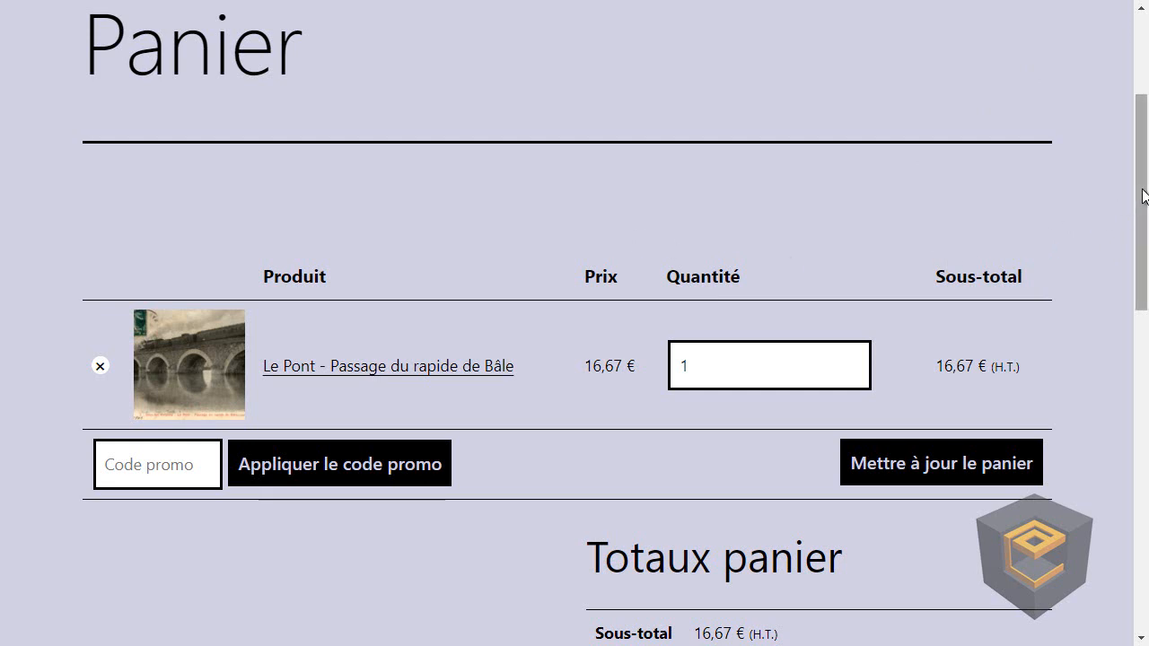
# - Proceed from the shop cart to checkout and examine the payment methods offered for the order
pyautogui.moveTo(1141, 201); pyautogui.dragTo(1143, 410)
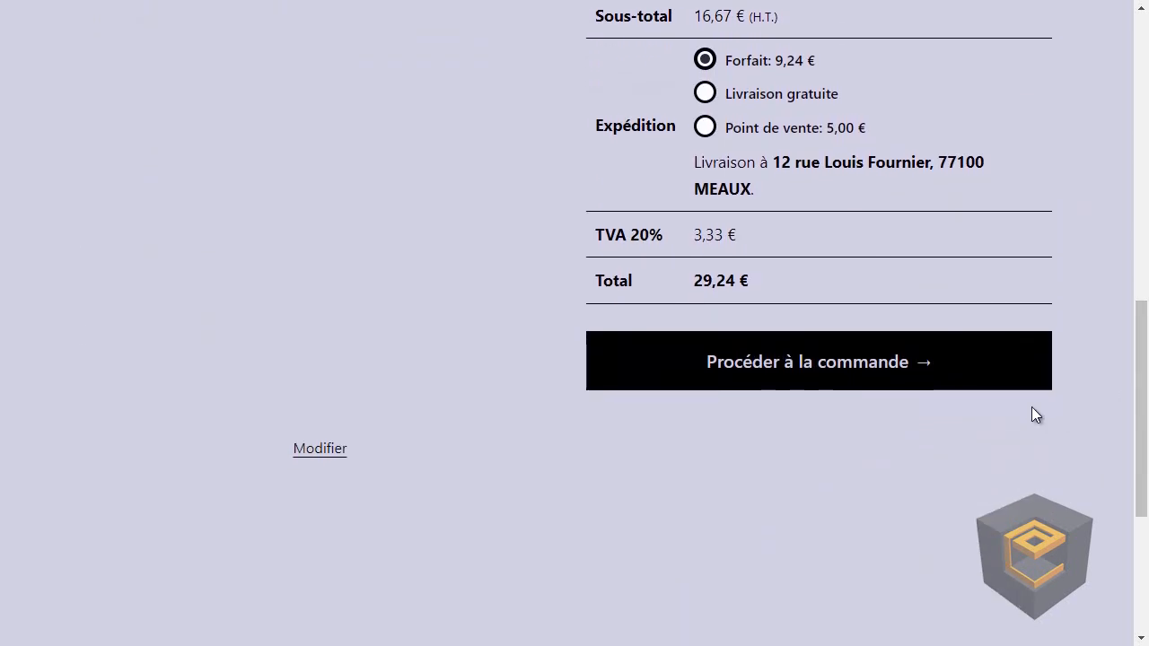
pyautogui.click(819, 363)
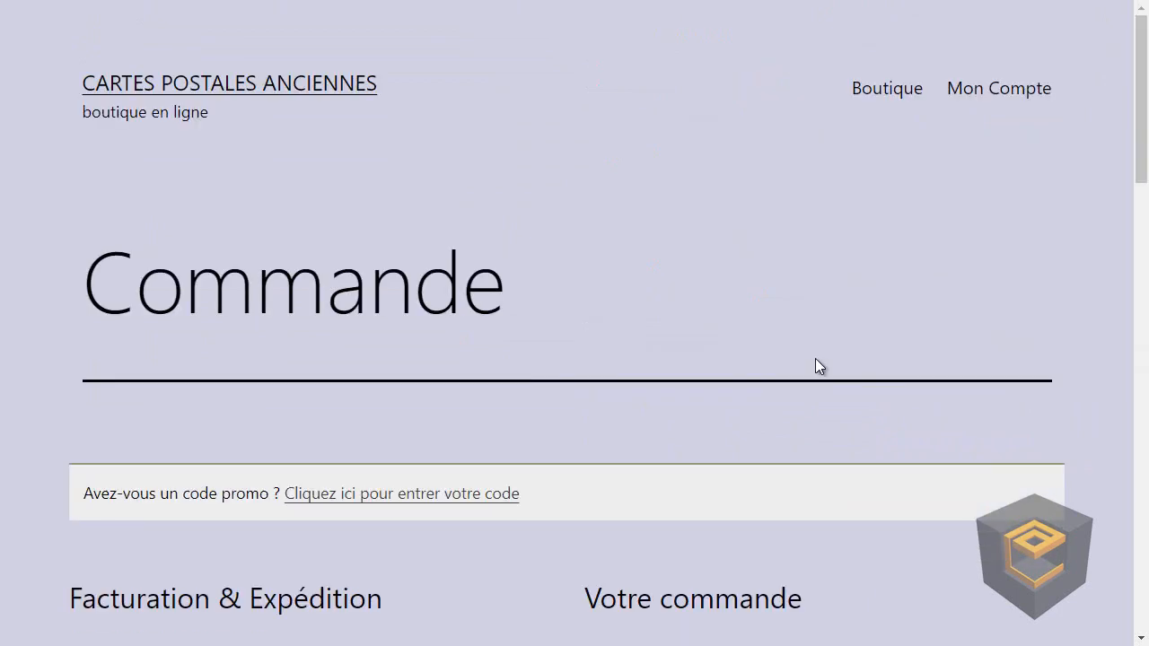
pyautogui.moveTo(1141, 115); pyautogui.dragTo(1142, 180)
pyautogui.scroll(-7, 574, 359)
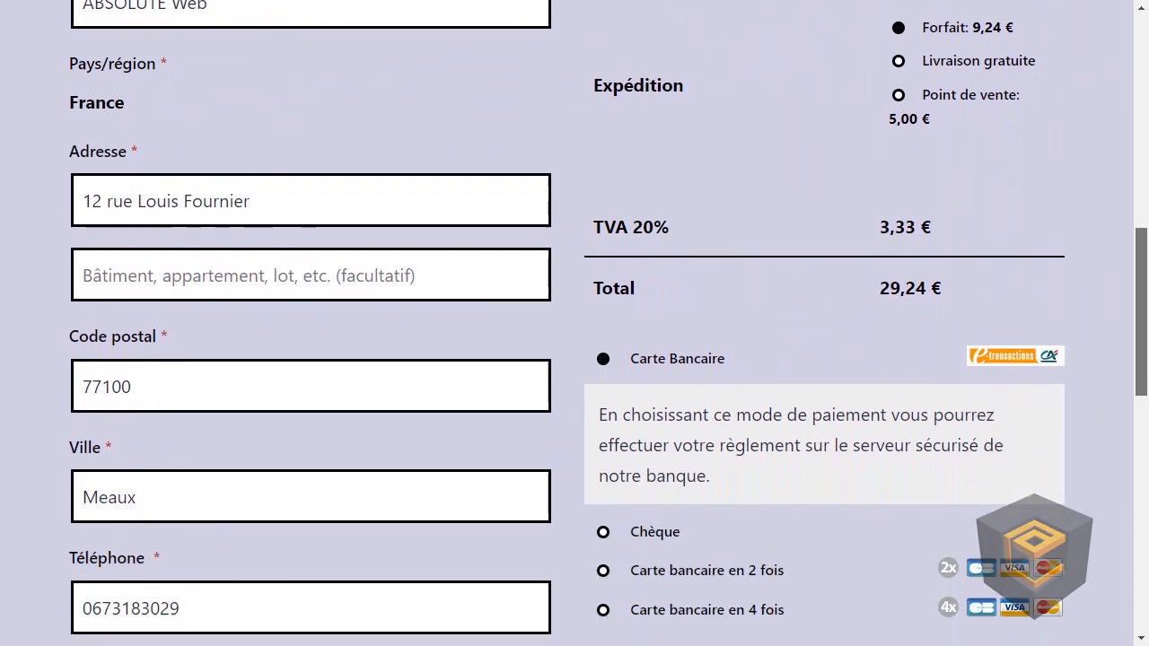
pyautogui.scroll(-1, 846, 201)
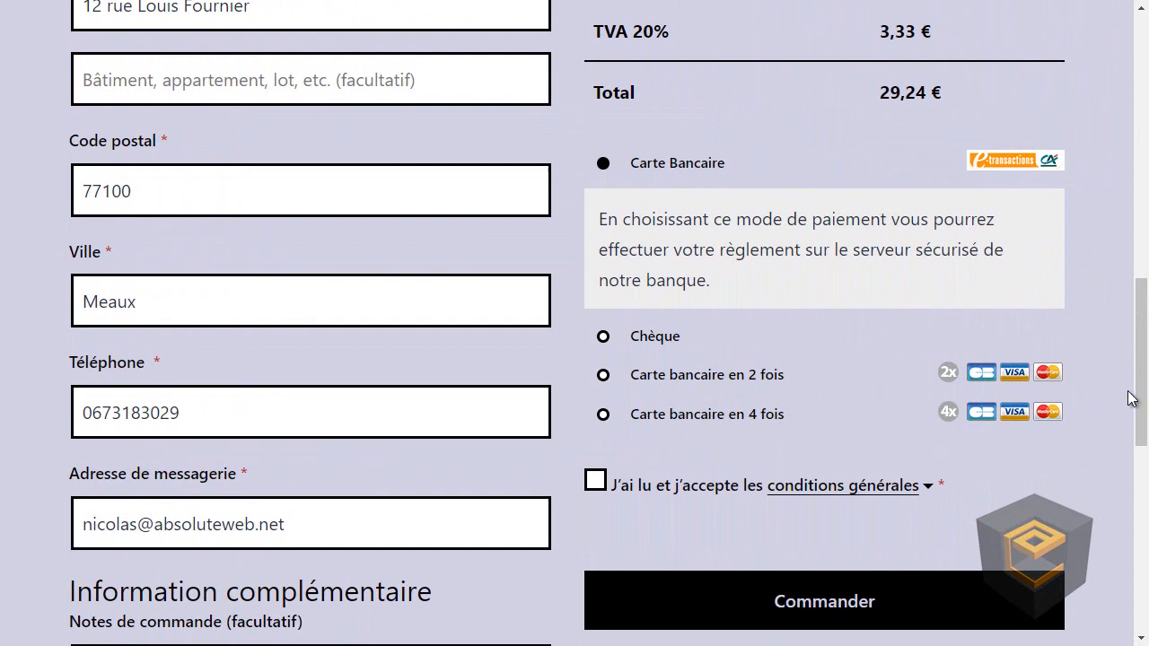
pyautogui.moveTo(1142, 395); pyautogui.dragTo(1141, 323)
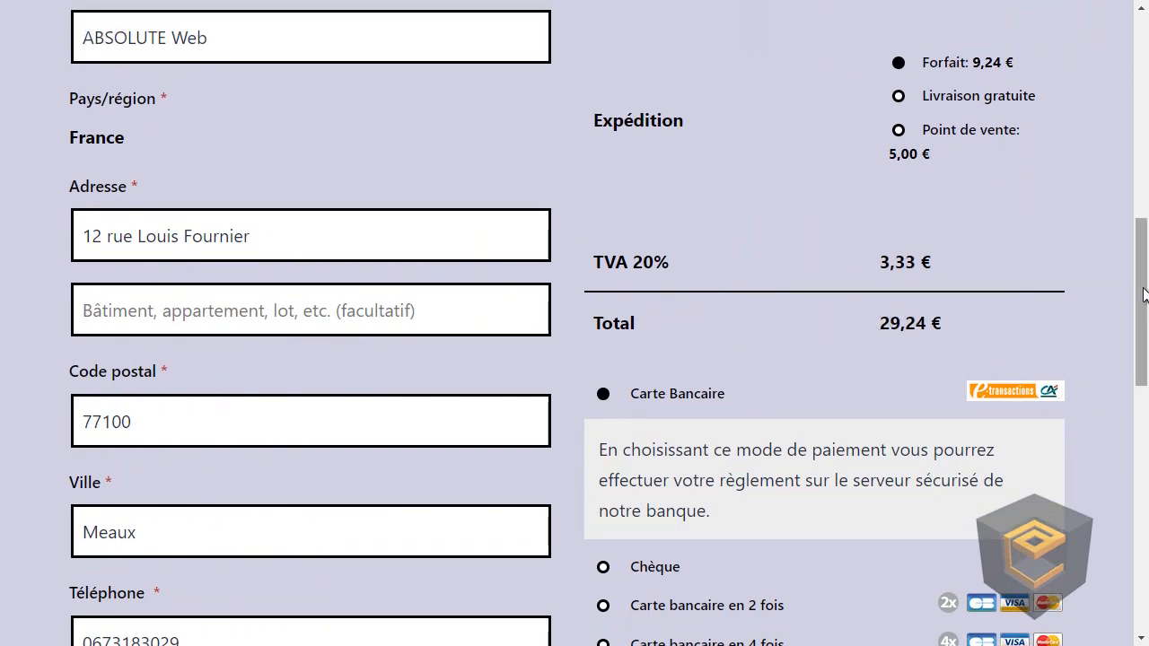
# - Go back to the cart, set the quantity of Le Pont - Passage du rapide de Bâle to 7 and update the cart
pyautogui.scroll(2, 1142, 294)
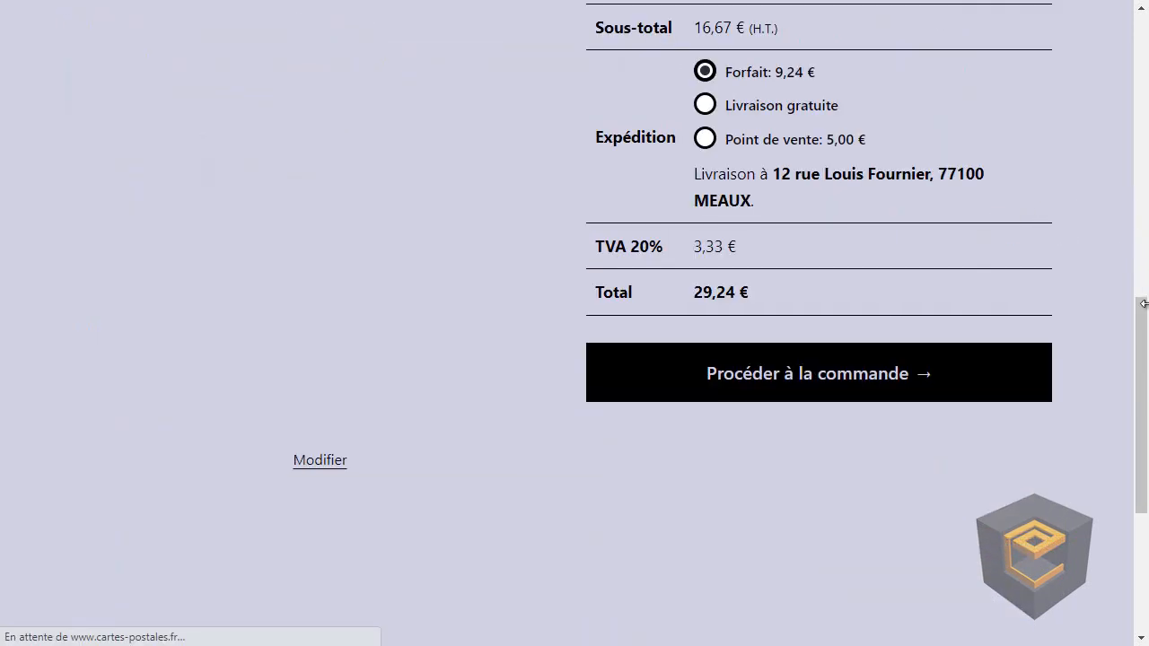
pyautogui.scroll(6, 837, 205)
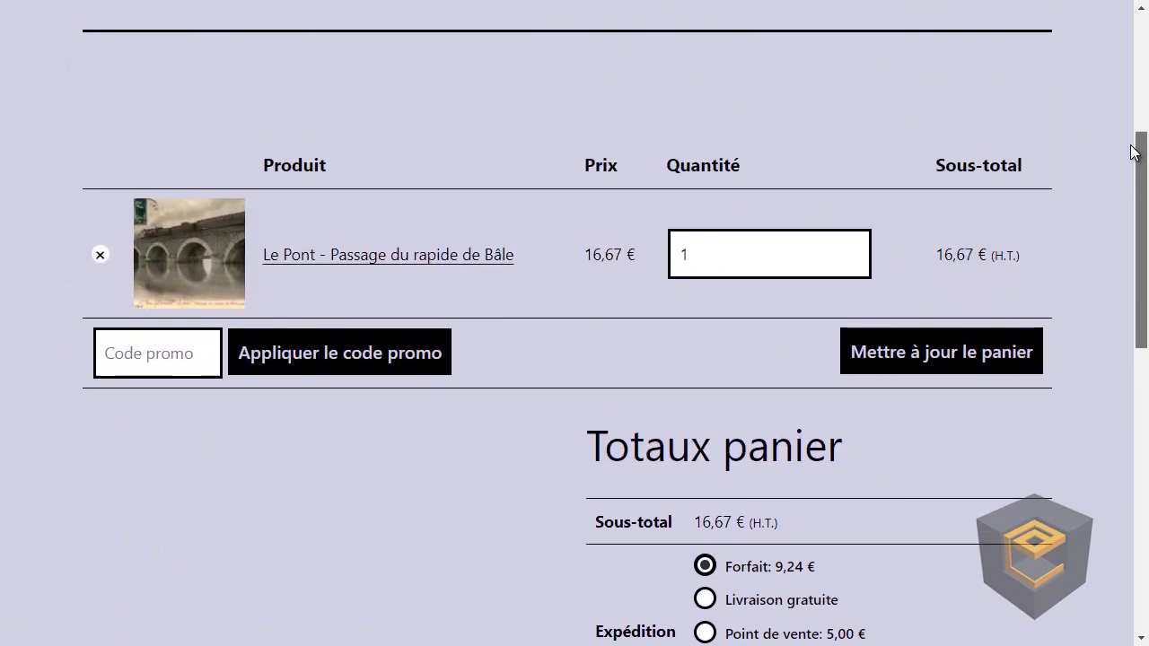
pyautogui.click(854, 292)
pyautogui.click(855, 293)
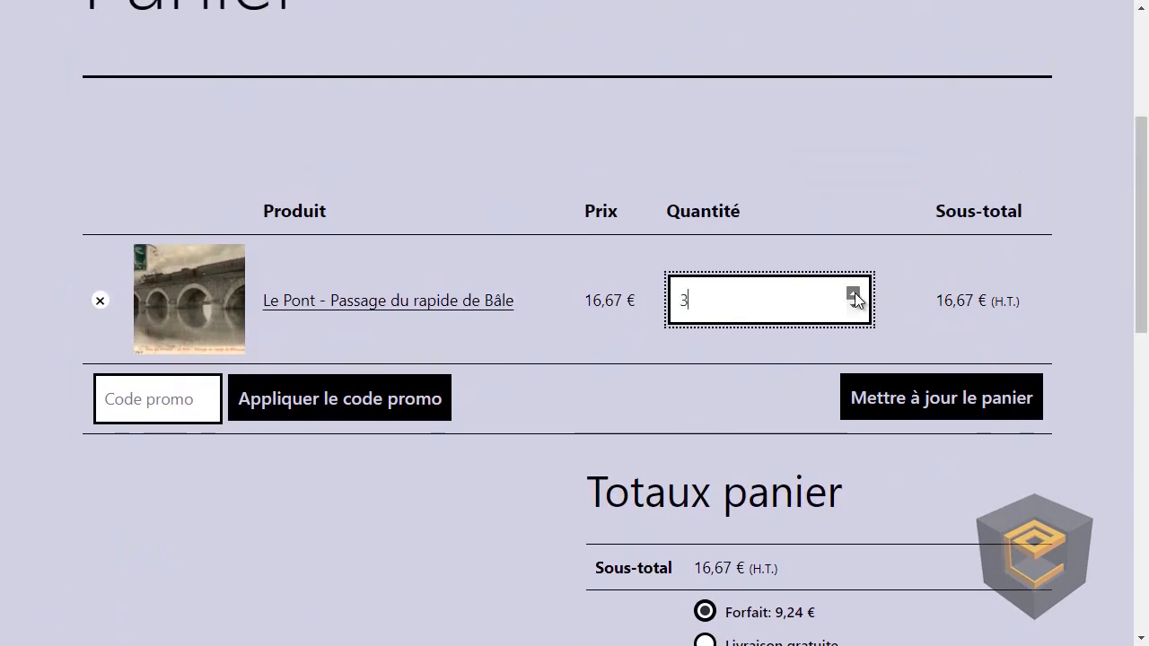
pyautogui.click(854, 293)
pyautogui.click(854, 292)
pyautogui.click(854, 292)
pyautogui.click(854, 293)
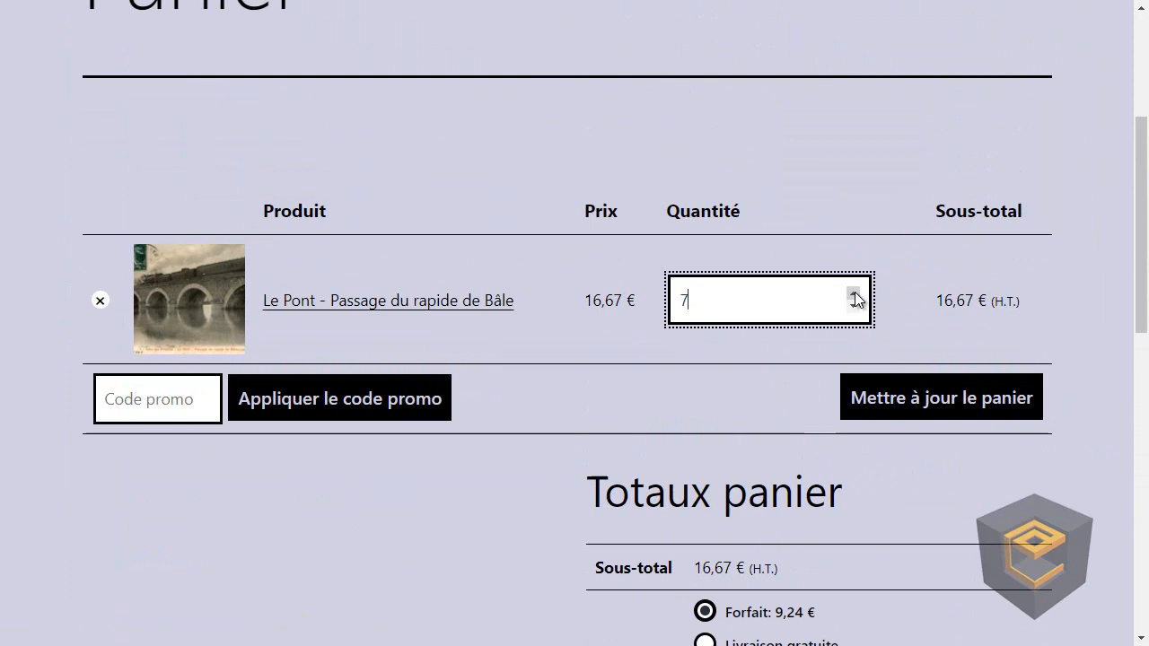
pyautogui.click(923, 395)
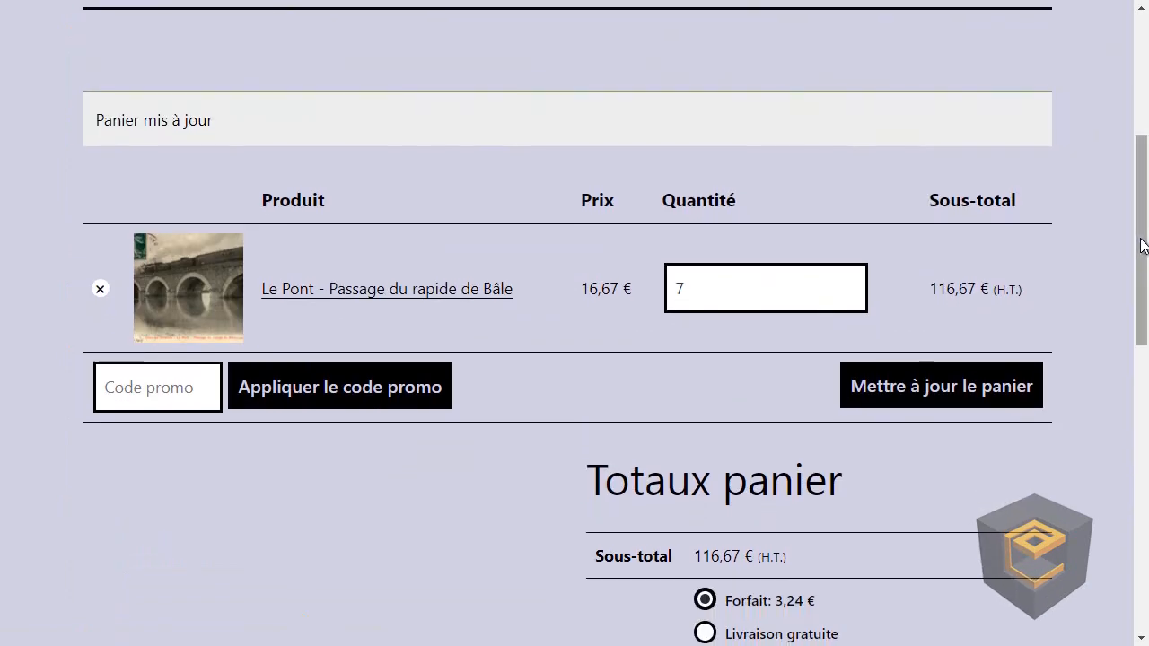
pyautogui.scroll(-3, 1144, 260)
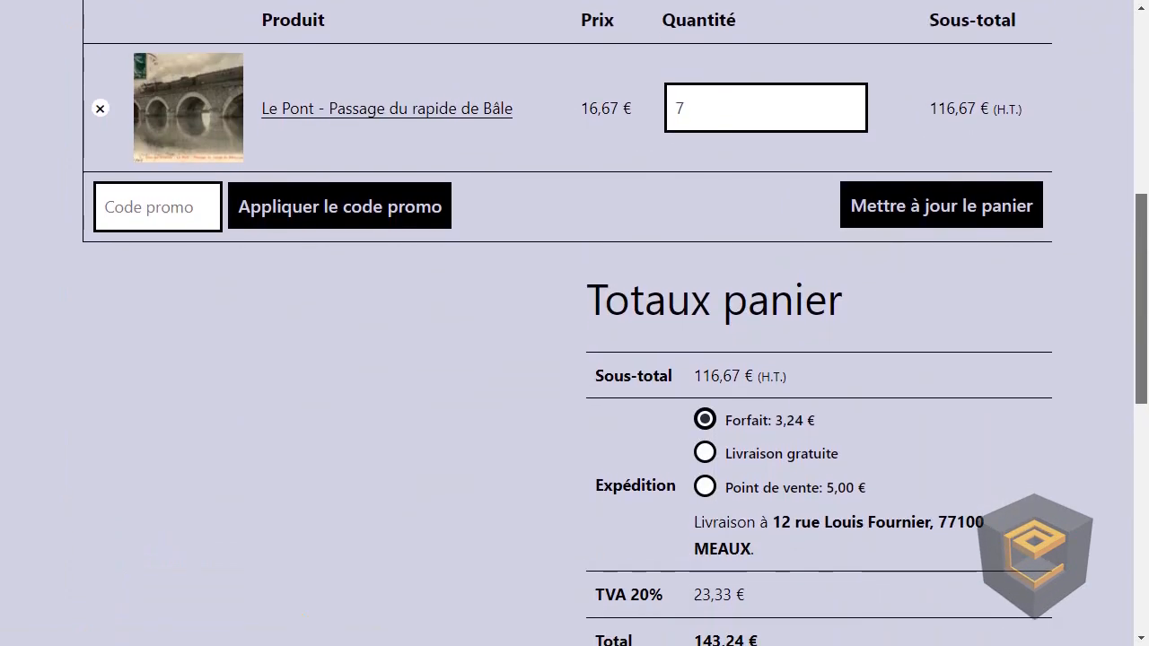
# - Proceed from the cart to checkout and choose Carte bancaire en 3 fois as the payment method
pyautogui.scroll(-2, 1141, 314)
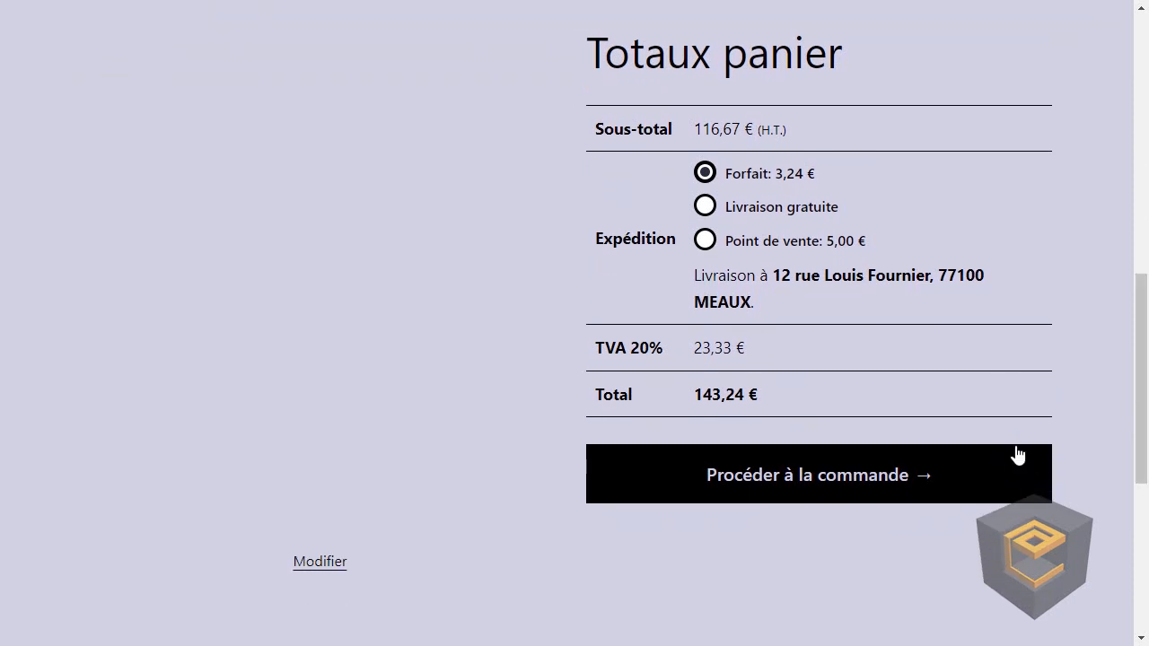
pyautogui.click(847, 480)
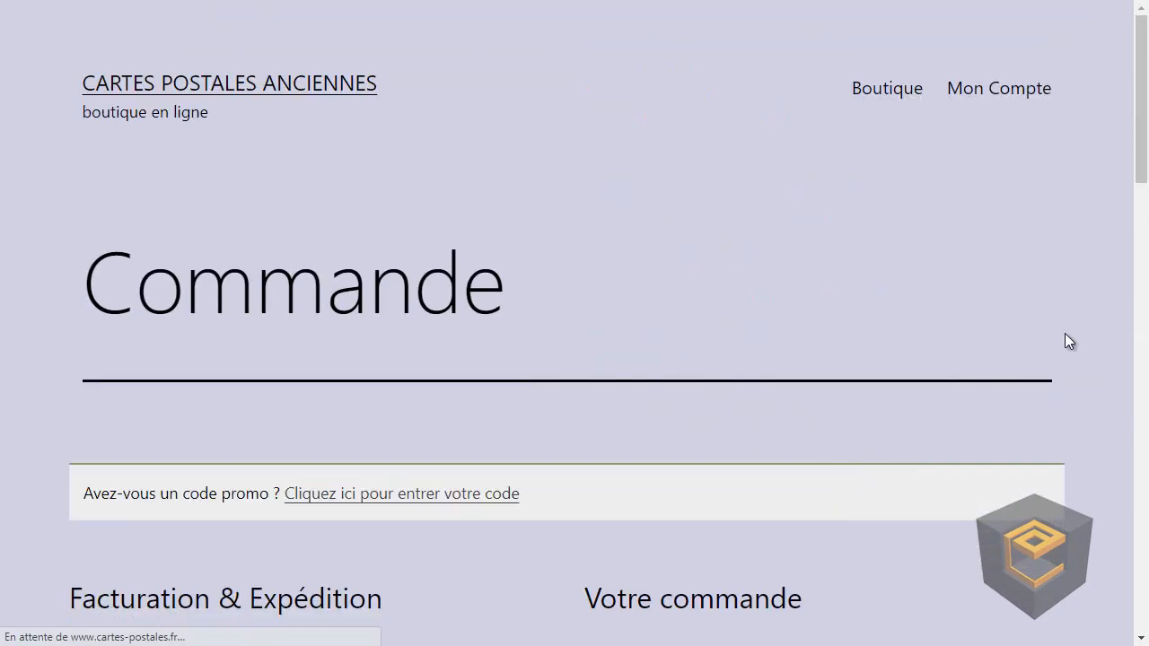
pyautogui.moveTo(1139, 133); pyautogui.dragTo(1147, 370)
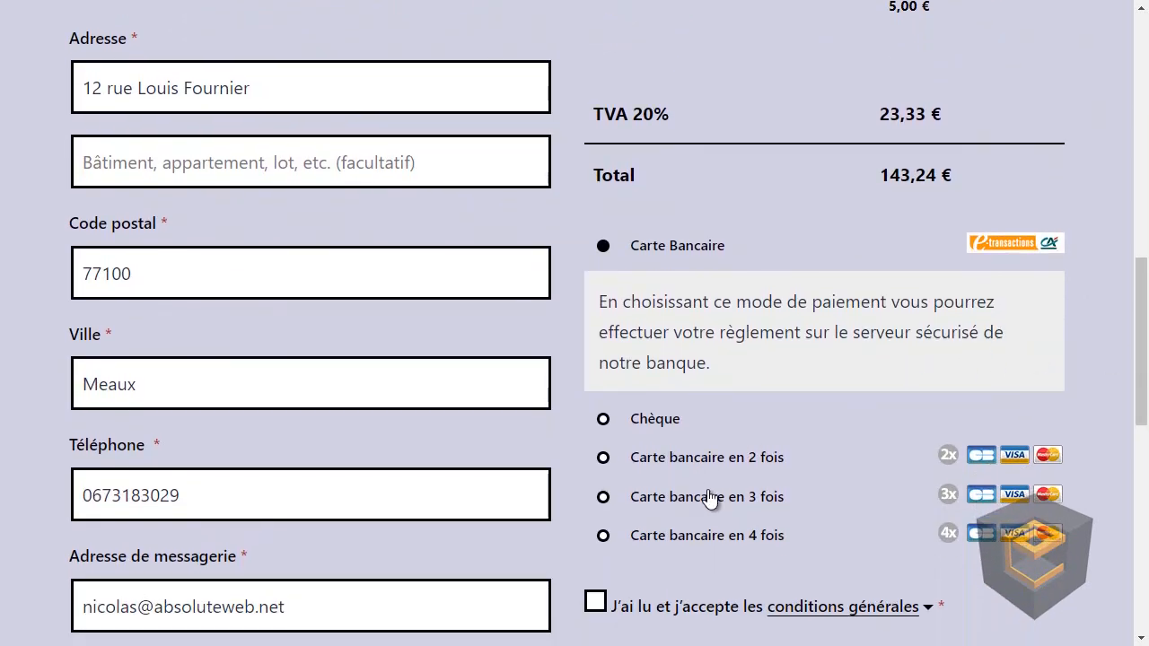
pyautogui.click(649, 500)
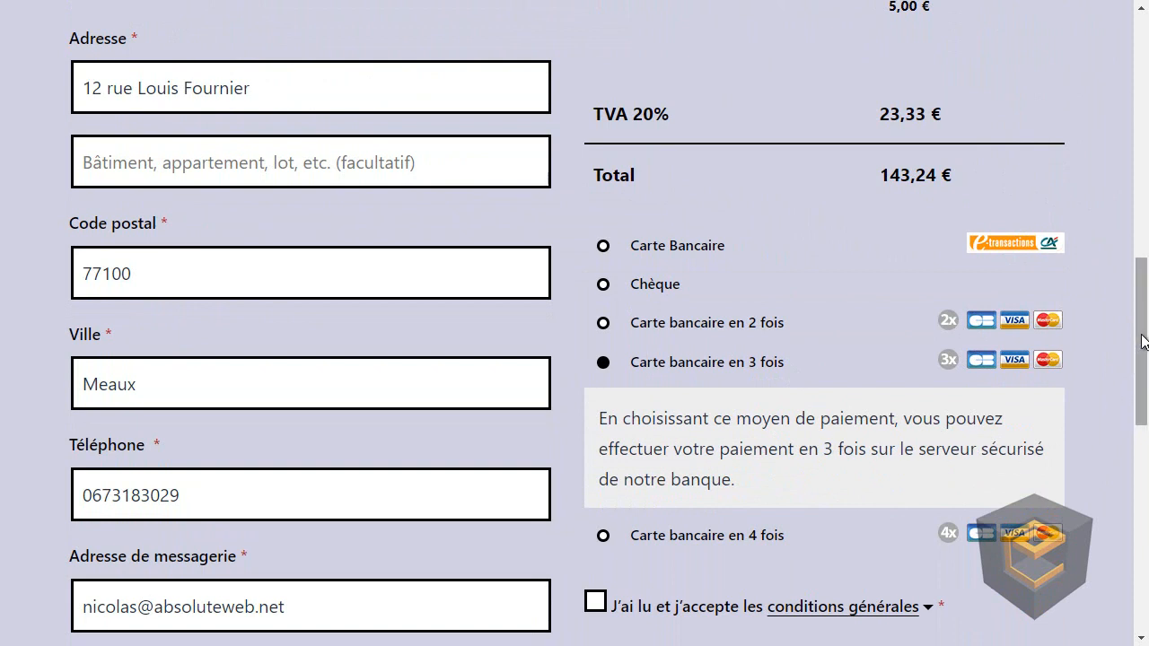
# - Accept the shop's general conditions and submit the order for payment by card in 3 instalments
pyautogui.moveTo(1140, 362); pyautogui.dragTo(1145, 402)
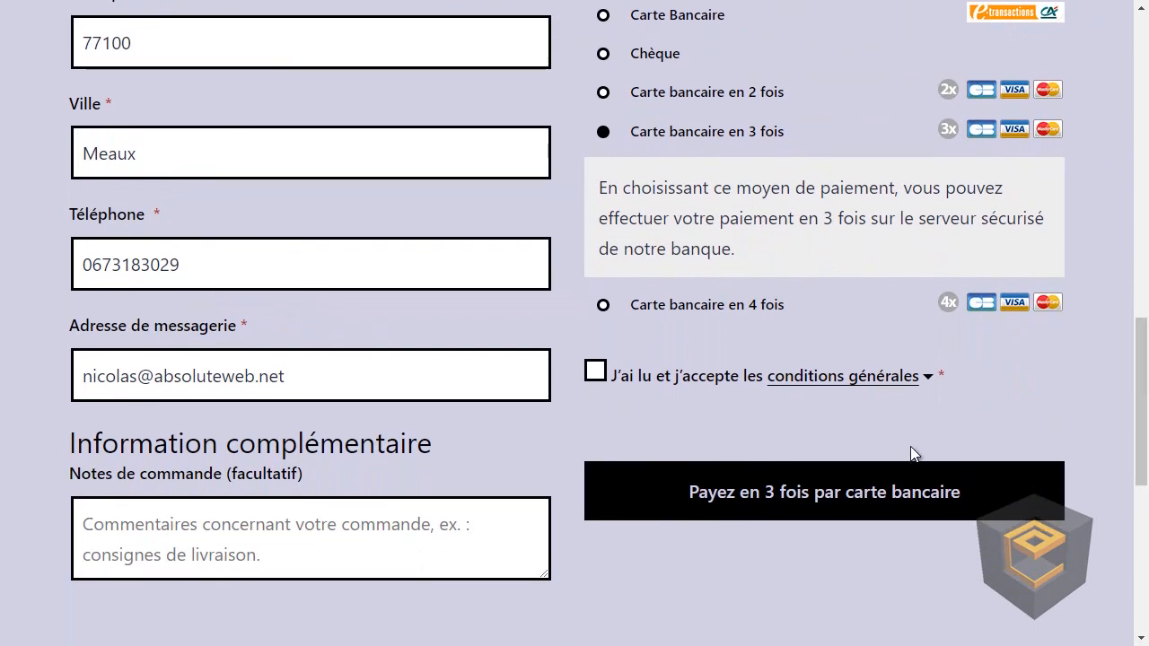
pyautogui.click(891, 516)
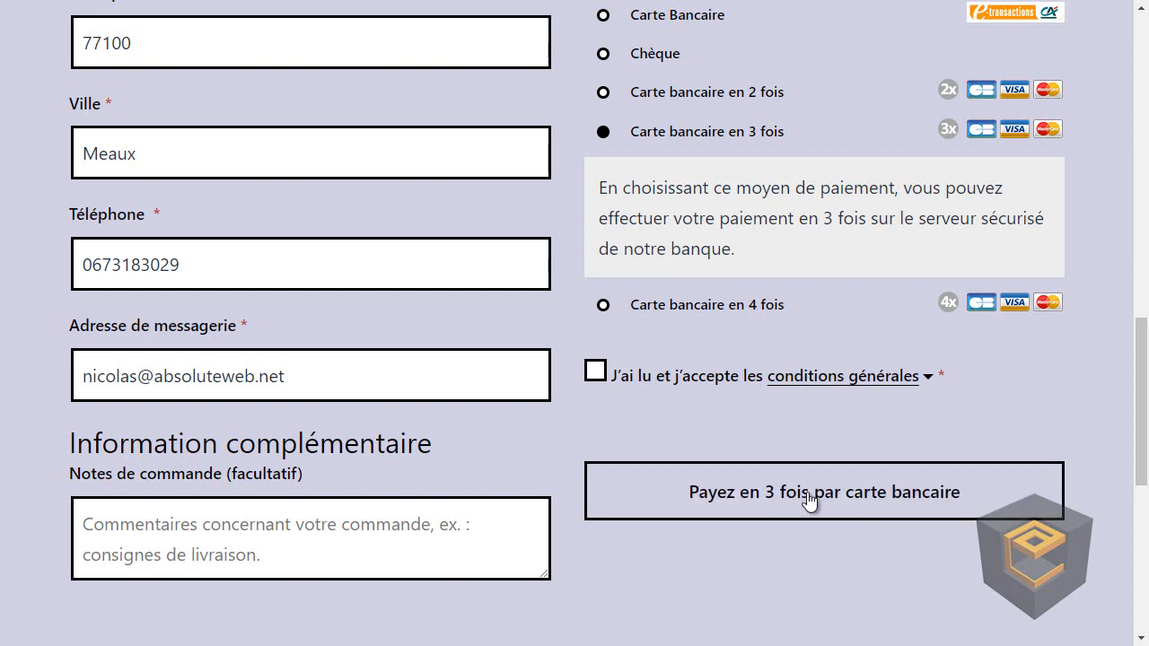
pyautogui.click(595, 370)
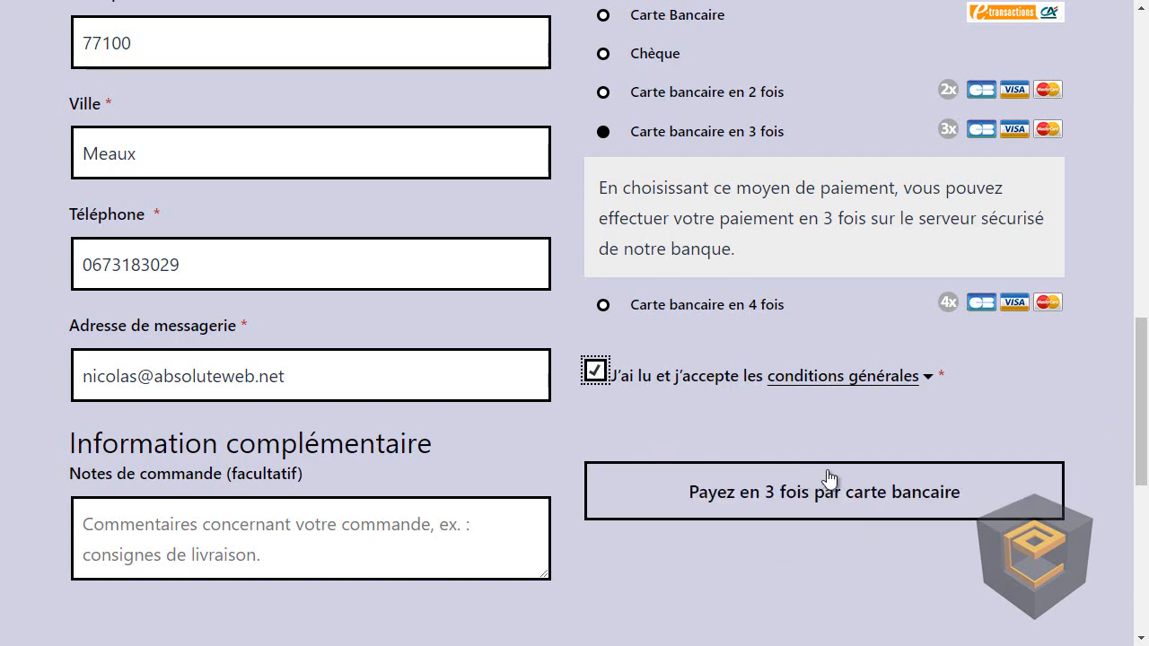
pyautogui.click(819, 494)
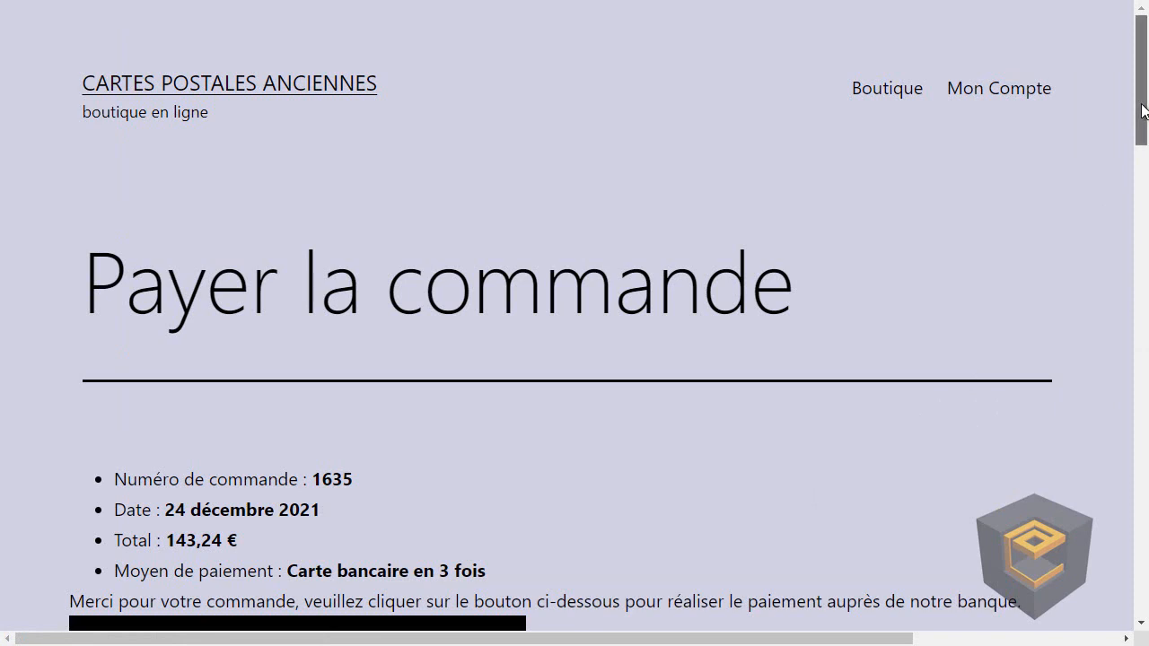
# - Examine the order's Paybox payment parameters and continue to the bank's card entry form with Visa as the card type
pyautogui.scroll(-2, 1141, 134)
pyautogui.moveTo(1141, 139); pyautogui.dragTo(1141, 459)
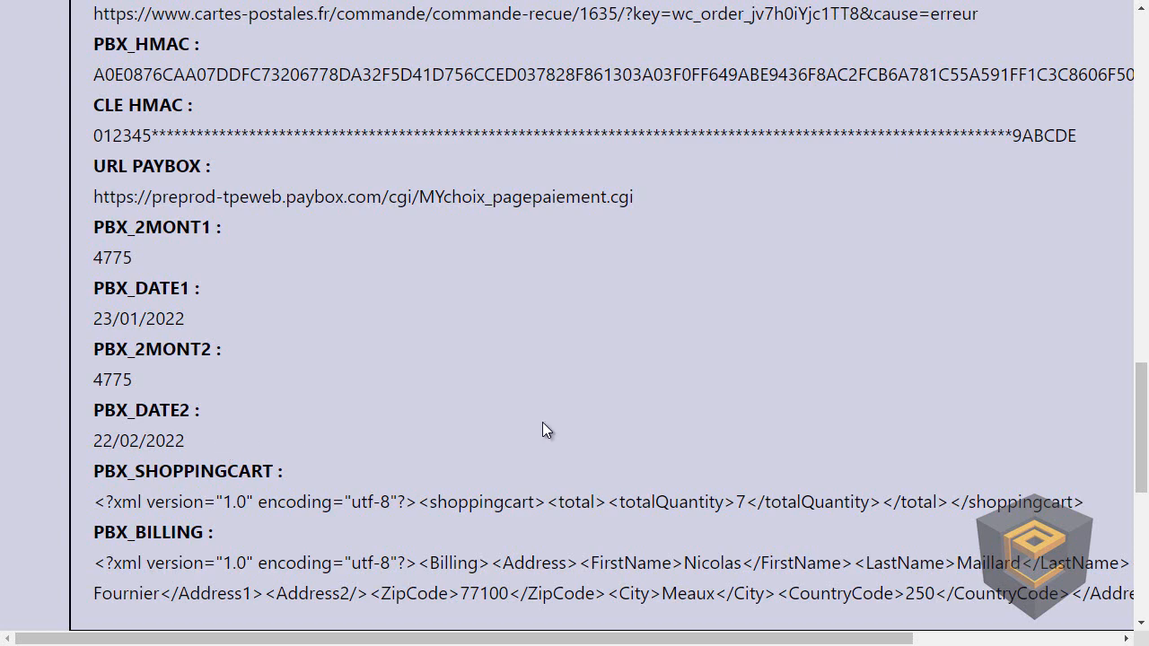
pyautogui.moveTo(1142, 395); pyautogui.dragTo(1141, 81)
pyautogui.click(292, 447)
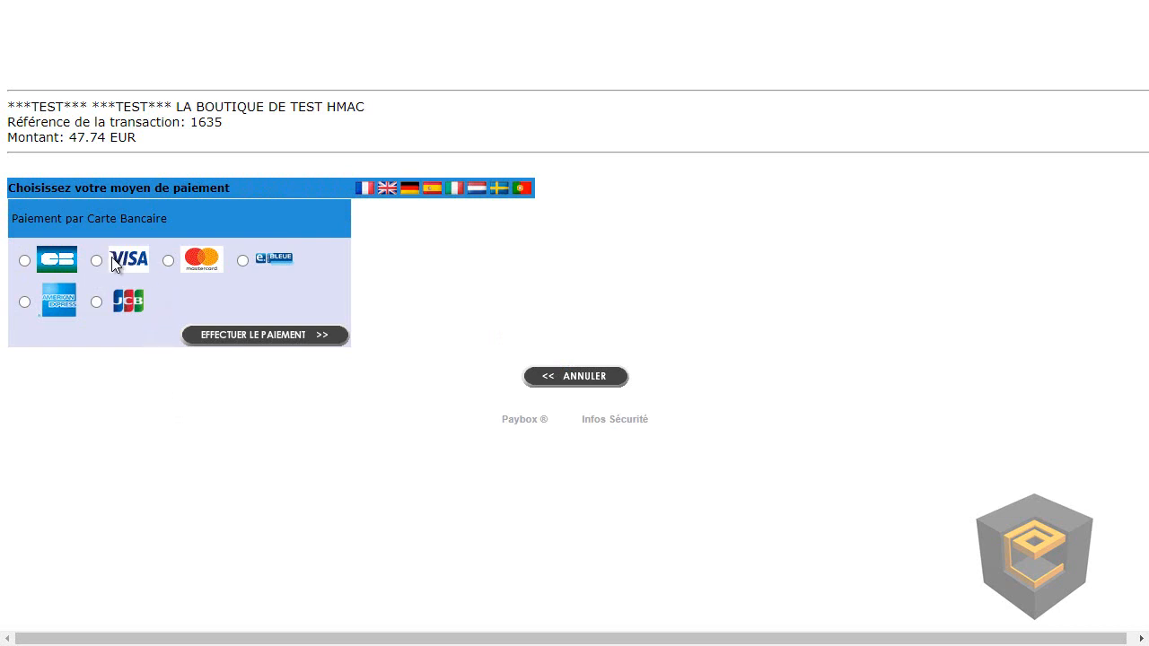
pyautogui.click(253, 335)
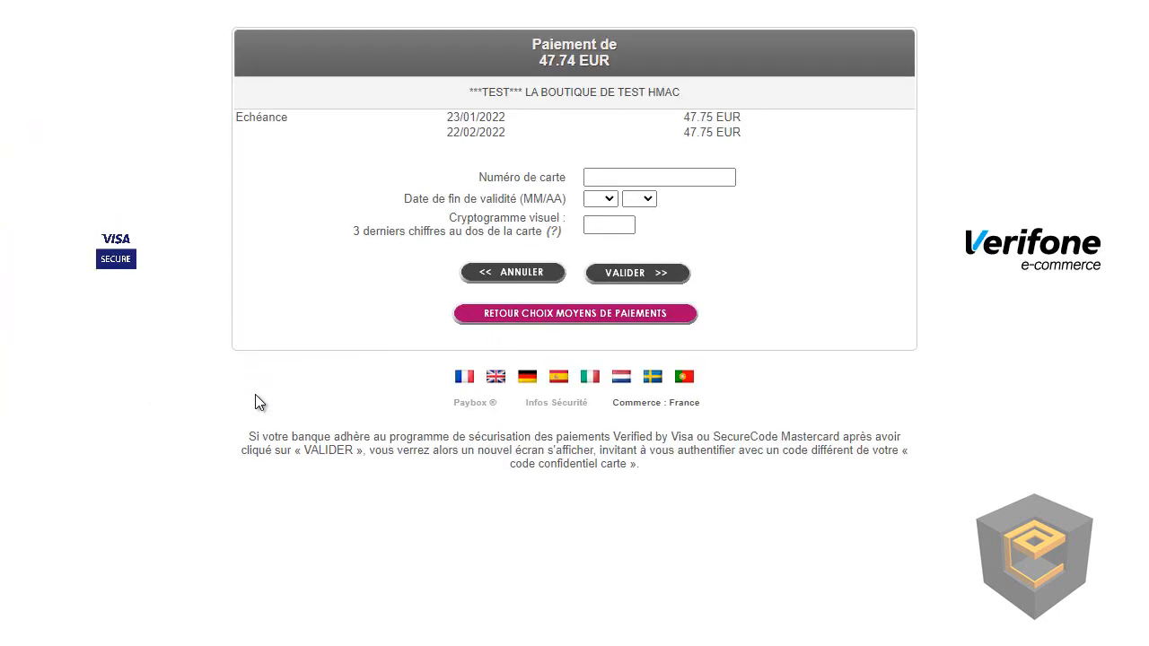
# - Enter the test card number, expiry date 12/25 and card security code, and validate the payment
pyautogui.click(664, 175)
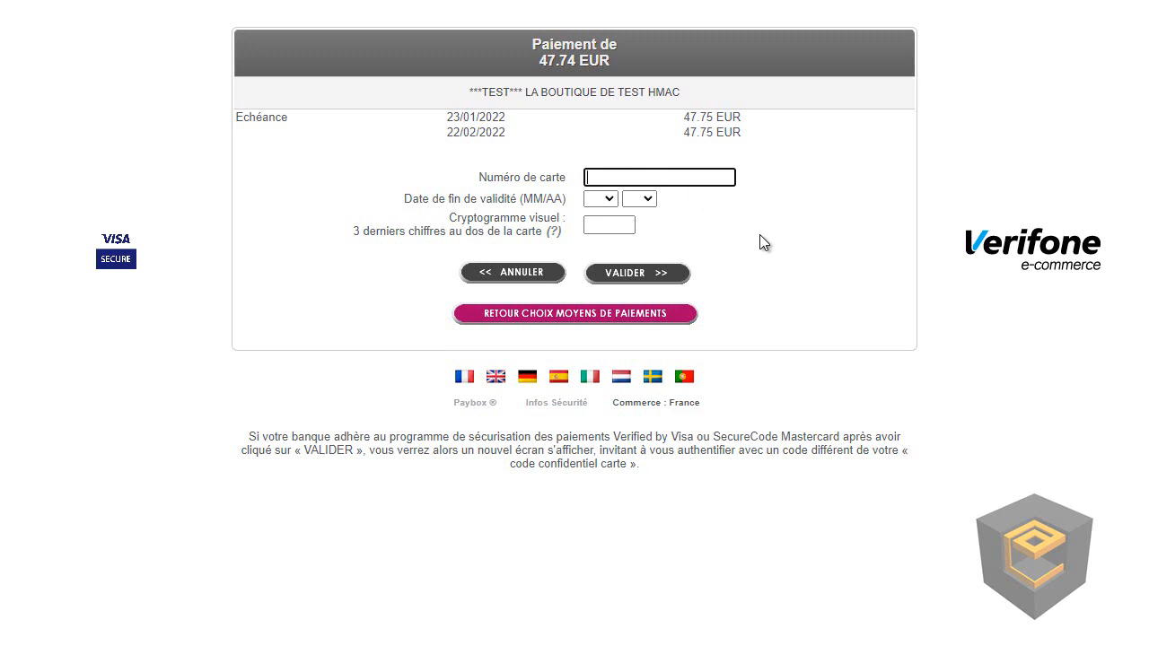
pyautogui.write('1111222233334444')
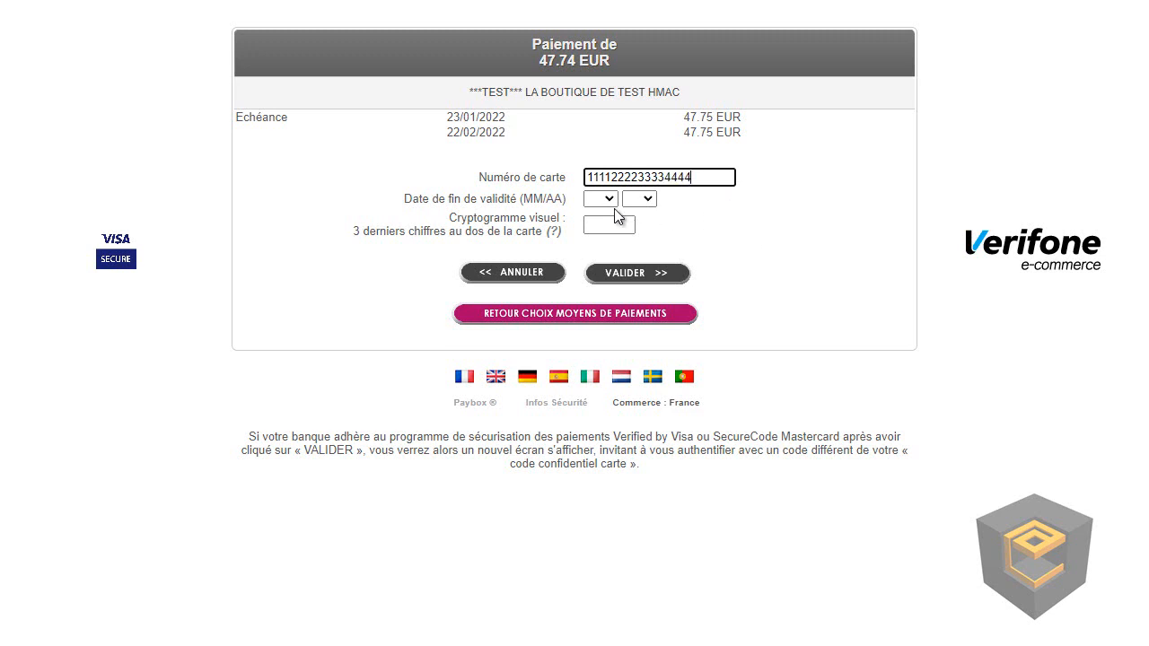
pyautogui.click(612, 198)
pyautogui.click(604, 397)
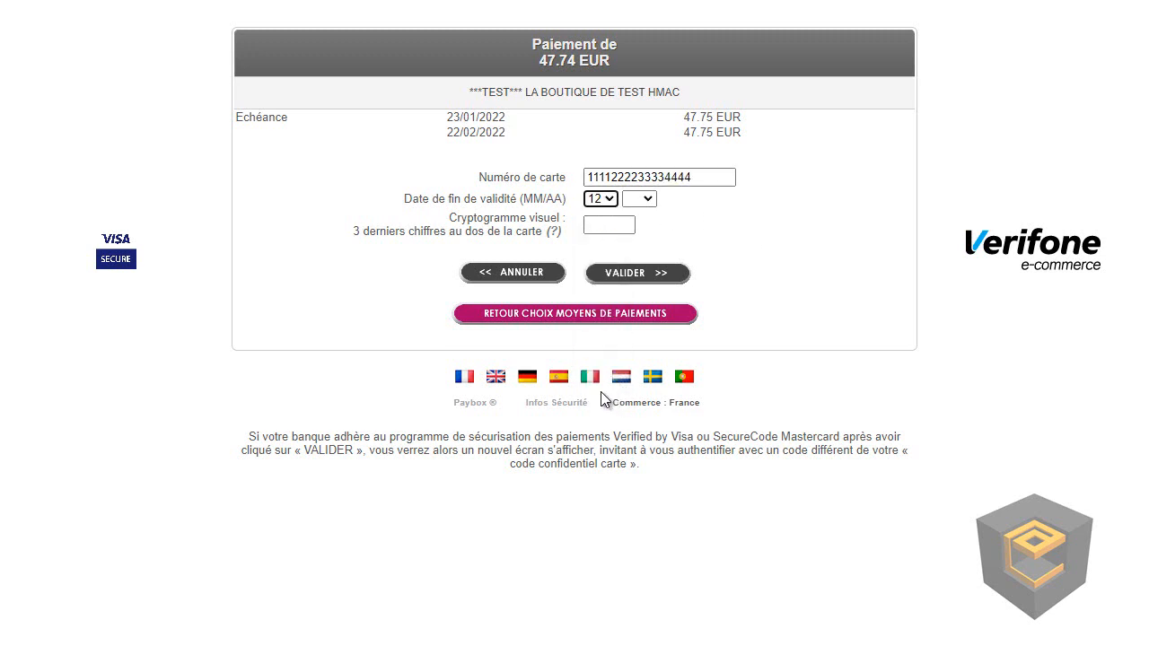
pyautogui.click(634, 199)
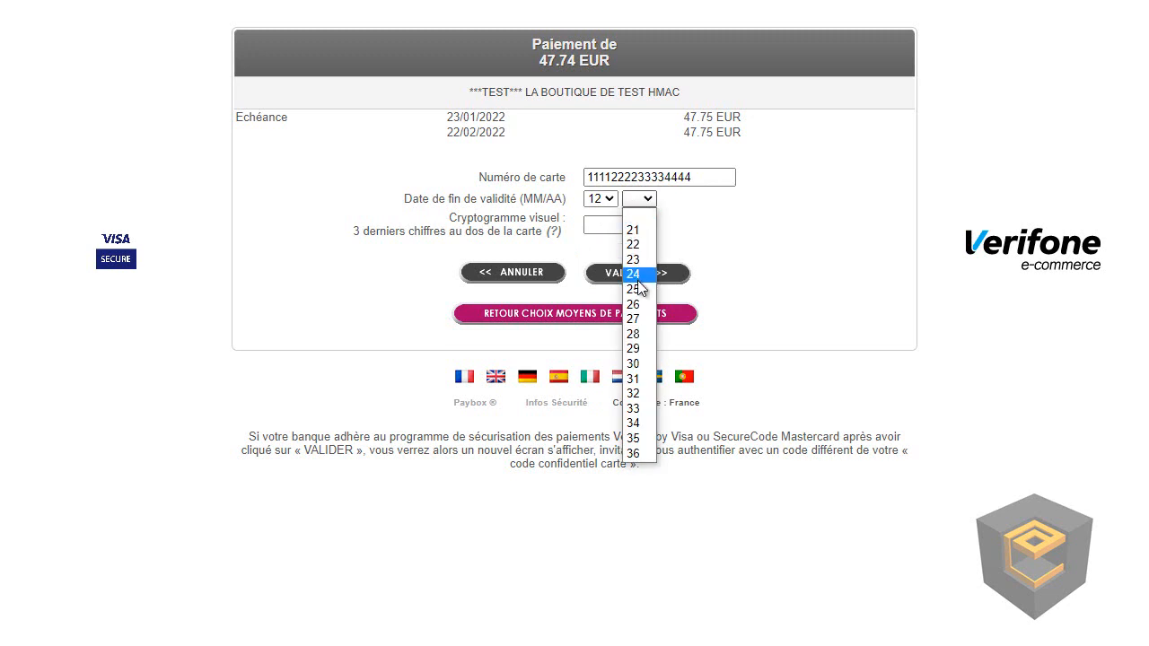
pyautogui.click(637, 289)
pyautogui.click(628, 225)
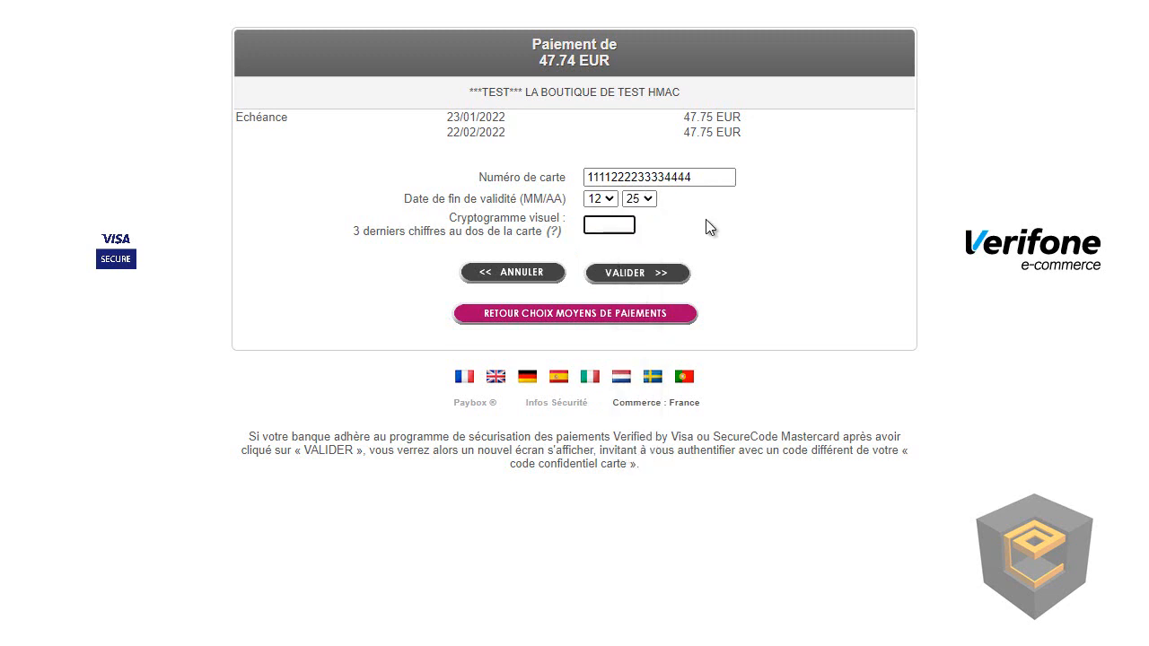
pyautogui.write('123')
pyautogui.click(634, 274)
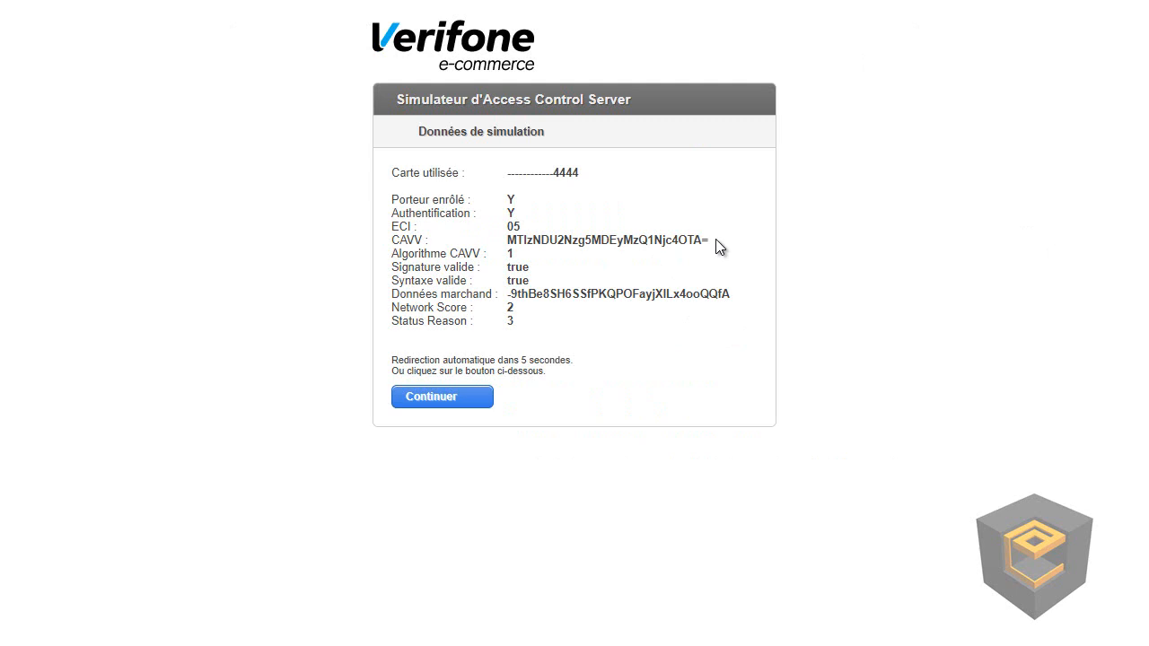
# - Continue past the authentication simulator and return to the shop to examine the received order's details
pyautogui.click(469, 402)
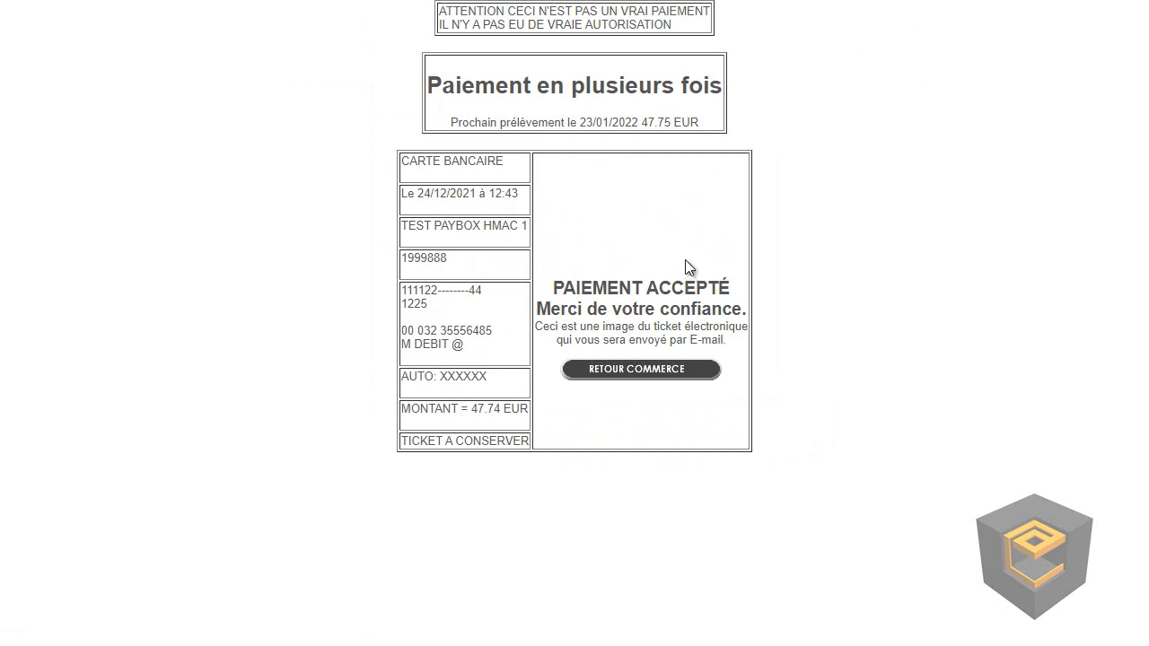
pyautogui.click(648, 370)
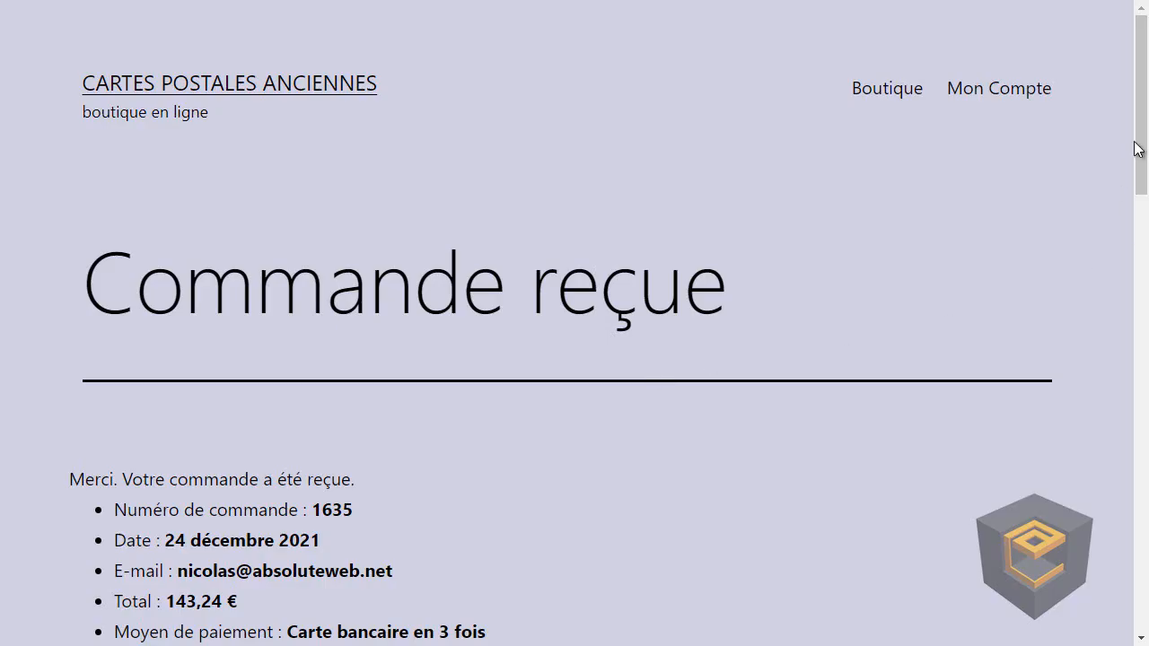
pyautogui.moveTo(1142, 139); pyautogui.dragTo(1145, 239)
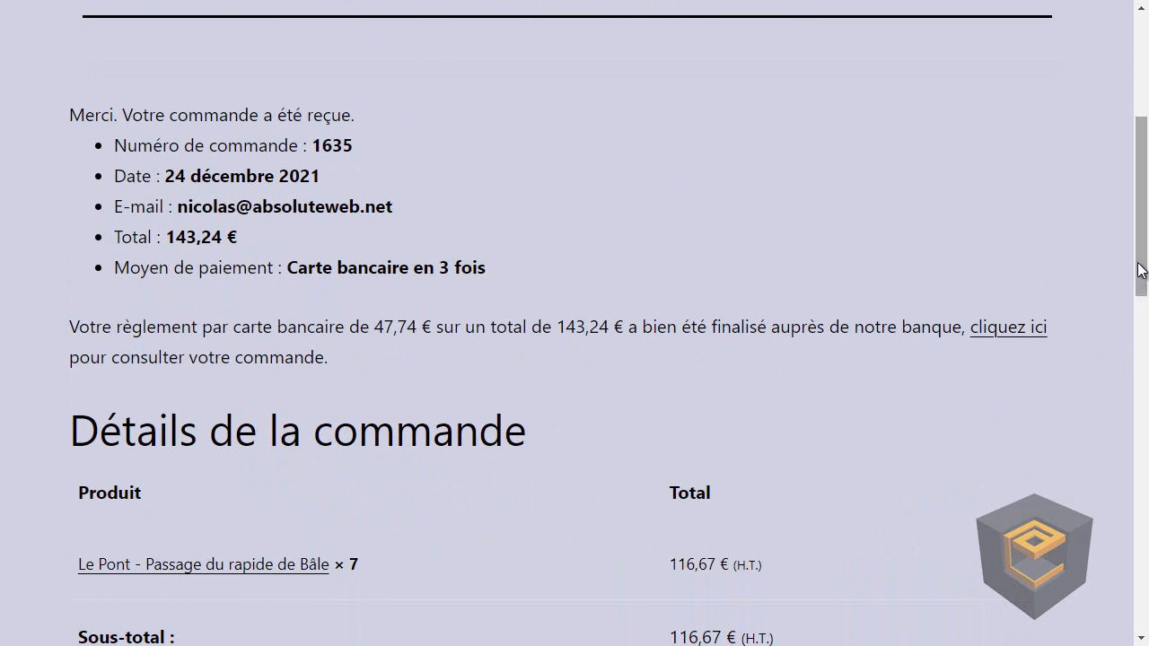
pyautogui.moveTo(1144, 253); pyautogui.dragTo(1144, 372)
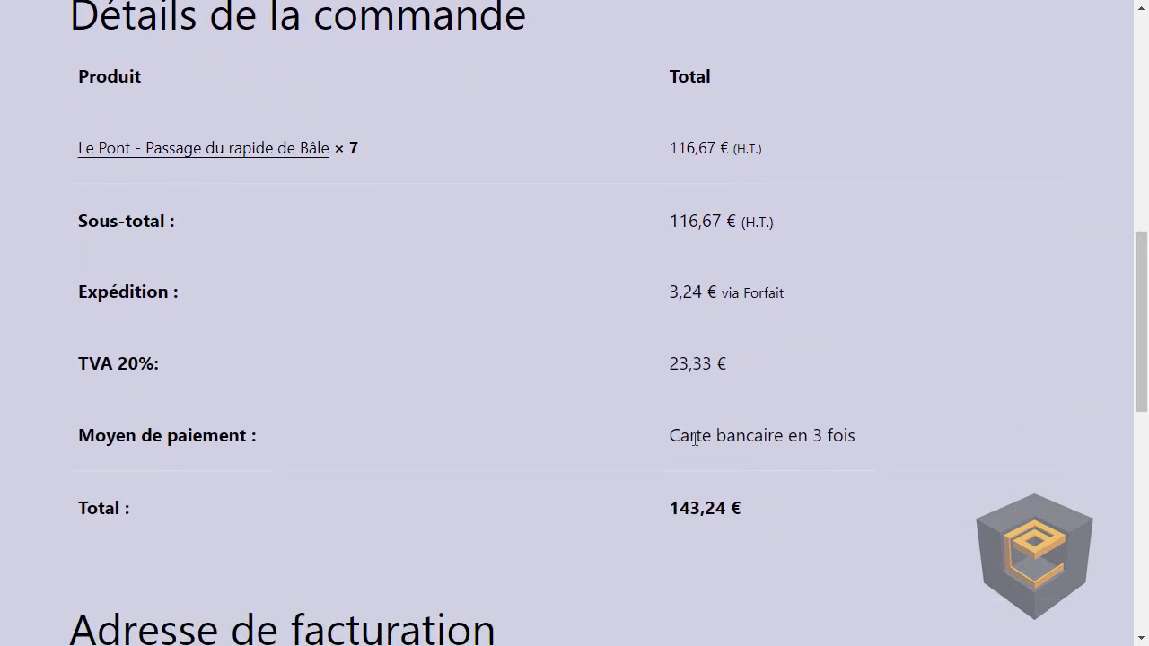